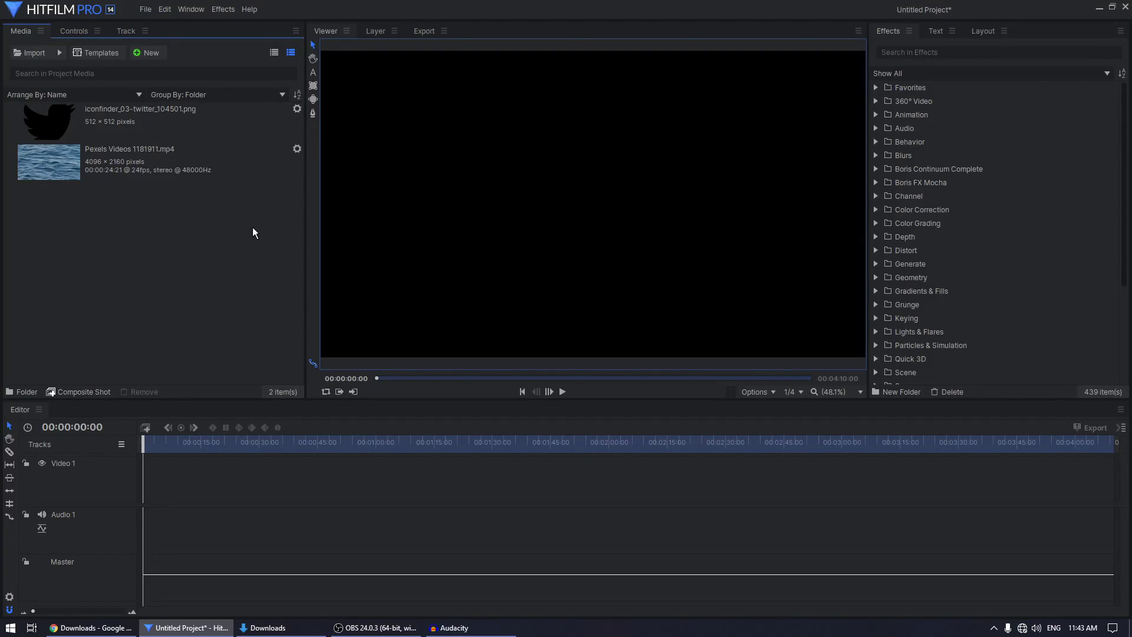
Create a new 10-second composite shot named main.
{"action": "left_click", "coordinate": [104, 124]}
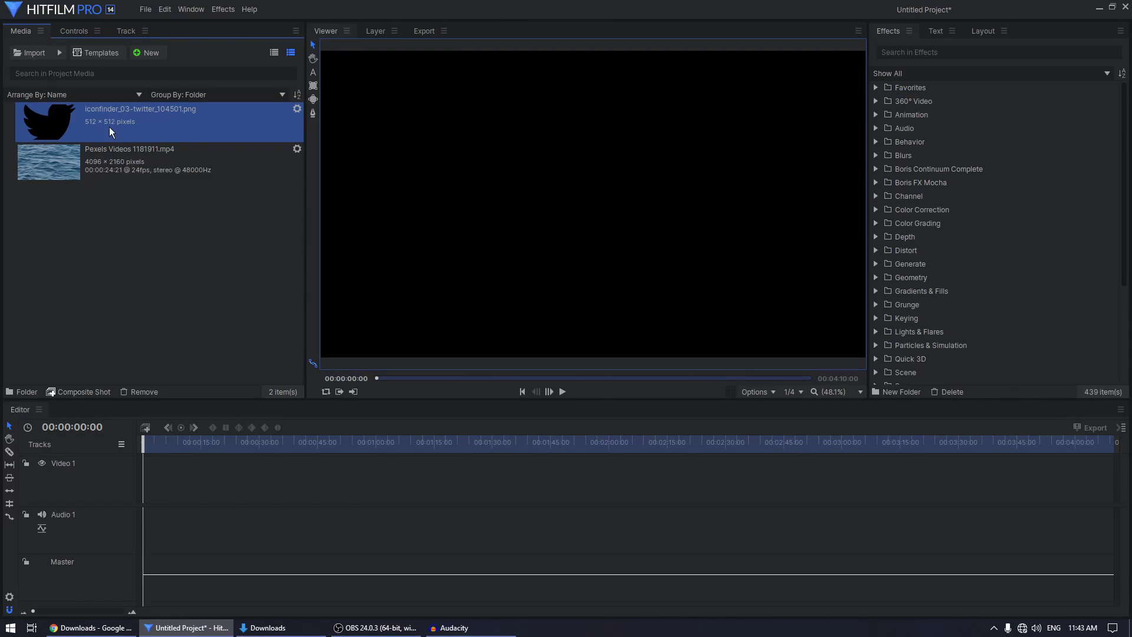
{"action": "left_click", "coordinate": [148, 54]}
{"action": "left_click", "coordinate": [165, 67]}
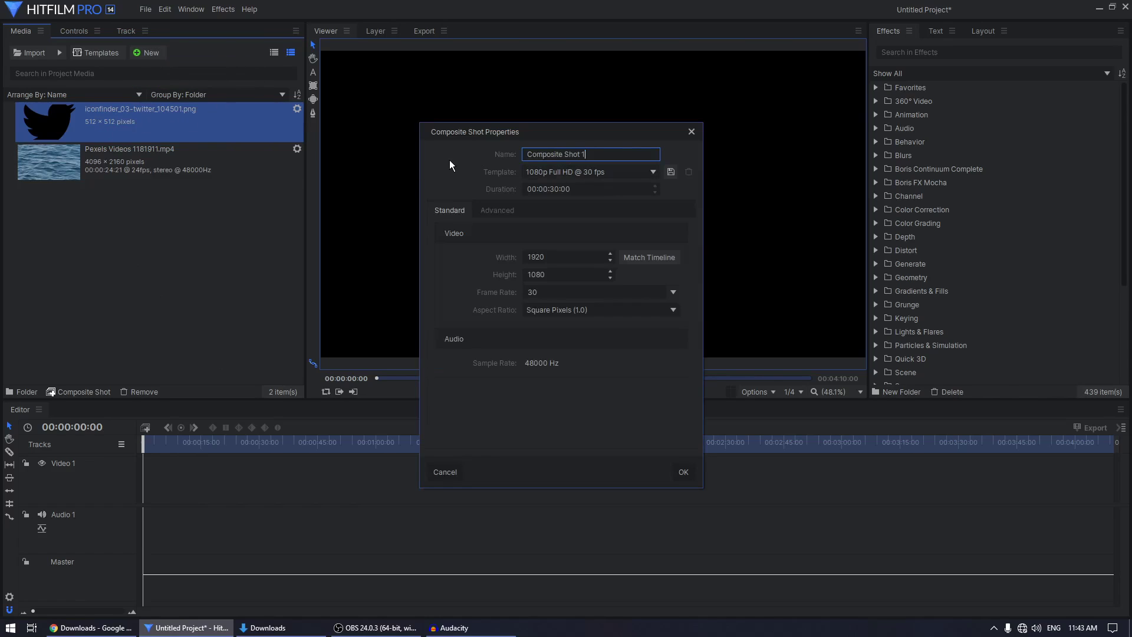
{"action": "key", "text": "ctrl+a"}
{"action": "type", "text": "main"}
{"action": "left_click", "coordinate": [555, 189]}
{"action": "left_click", "coordinate": [555, 189]}
{"action": "type", "text": "1"}
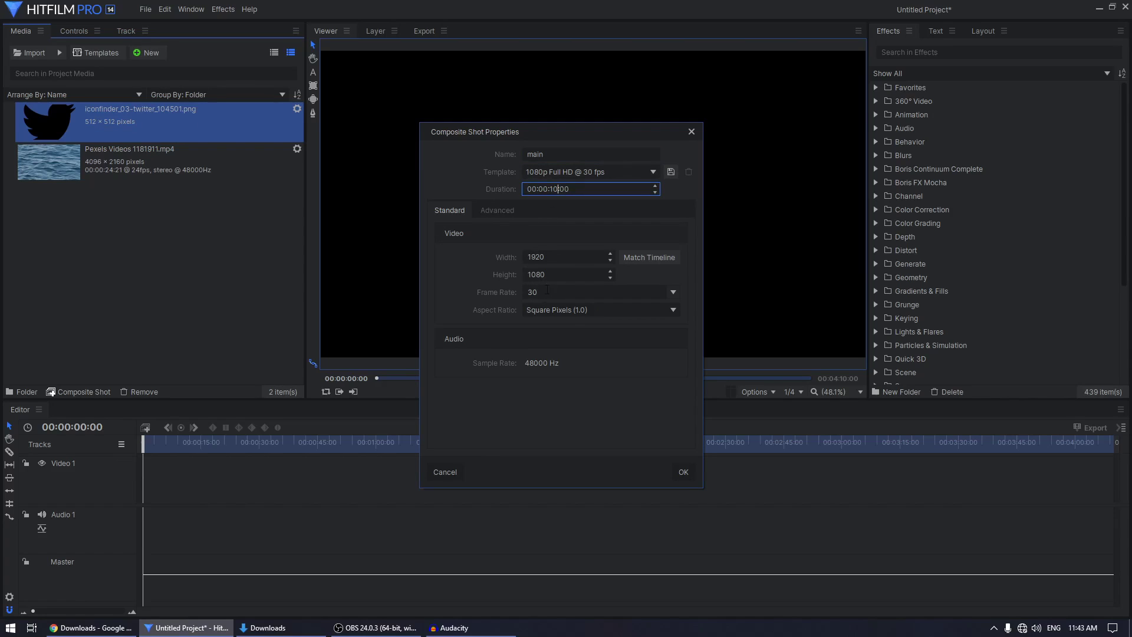
{"action": "left_click", "coordinate": [684, 472]}
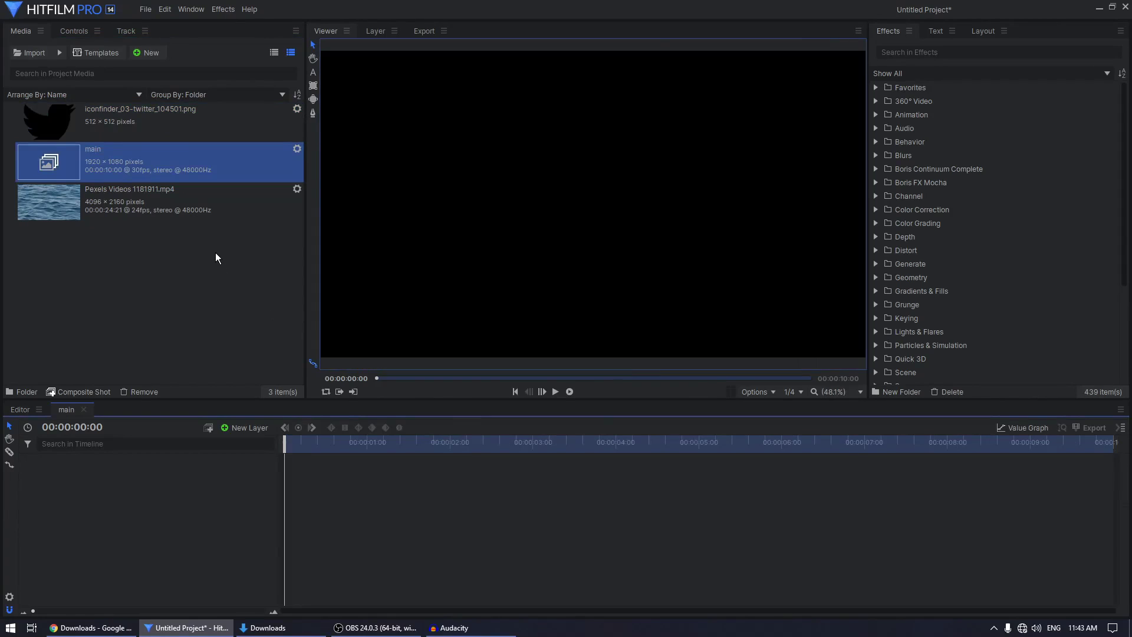
Add the ocean clip to the main timeline and scale it to 50%.
{"action": "left_click_drag", "start_coordinate": [108, 211], "coordinate": [139, 502]}
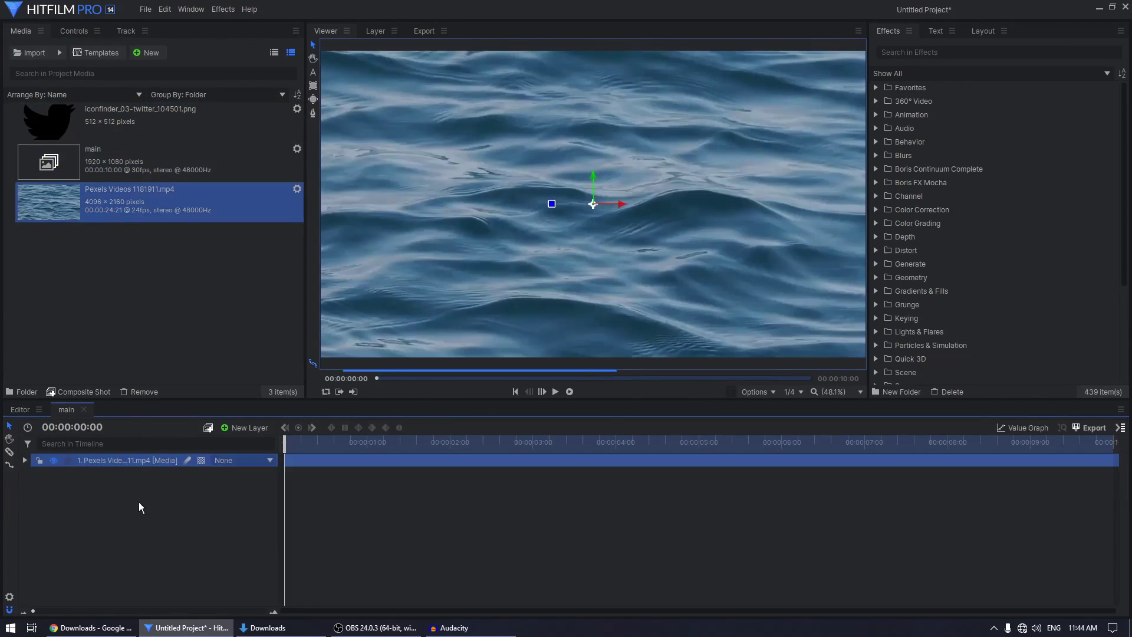
{"action": "left_click", "coordinate": [24, 460]}
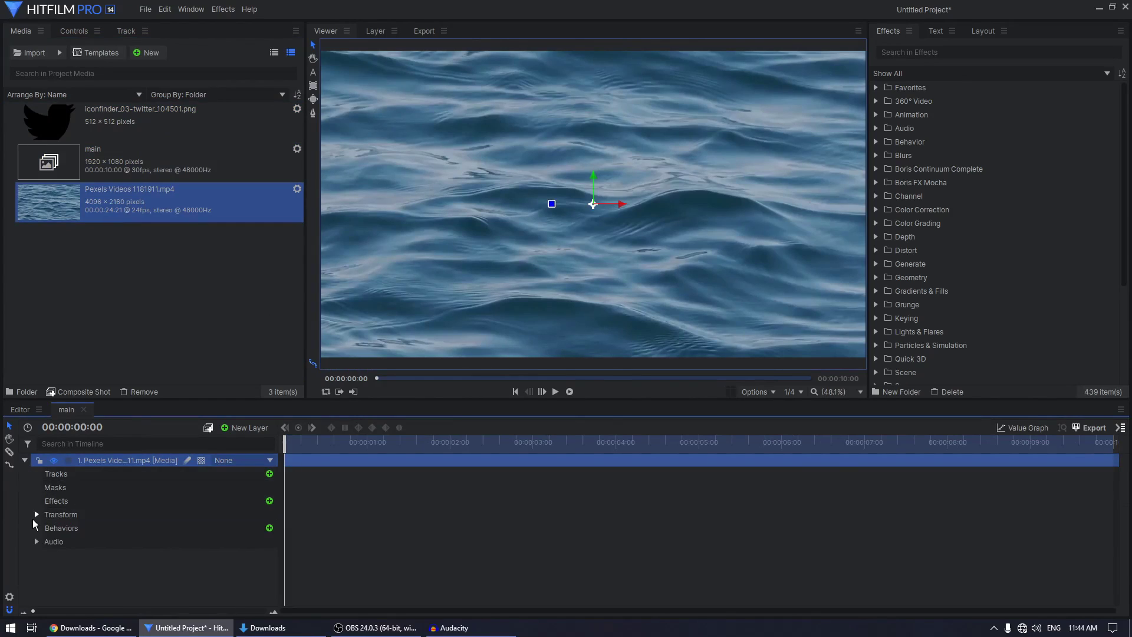
{"action": "left_click", "coordinate": [36, 515]}
{"action": "left_click", "coordinate": [236, 569]}
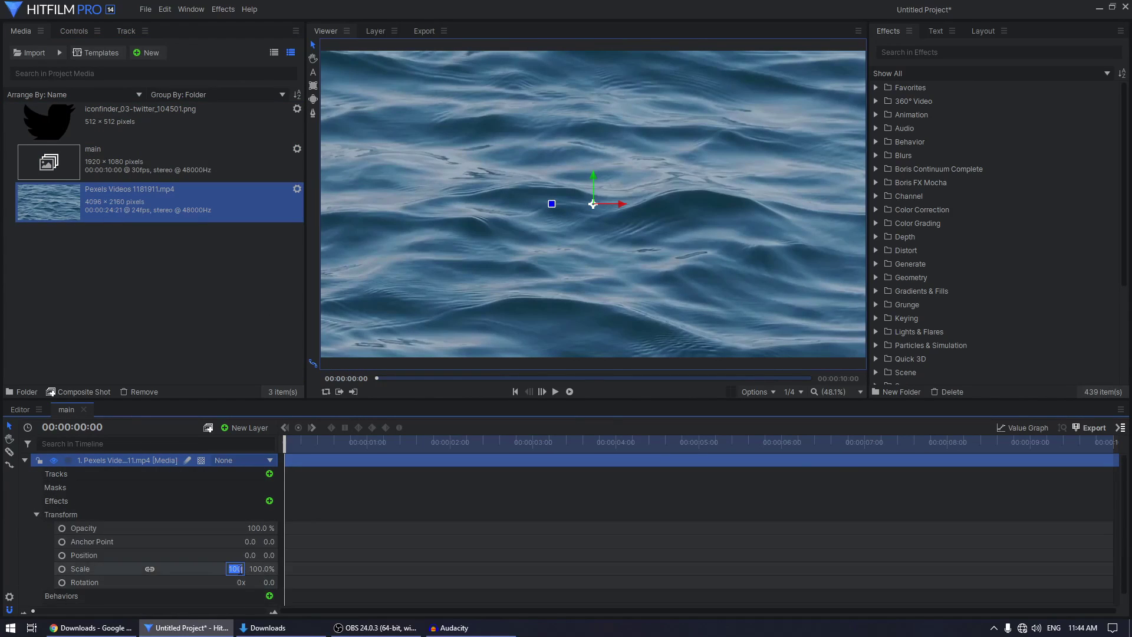
{"action": "key", "text": "Return"}
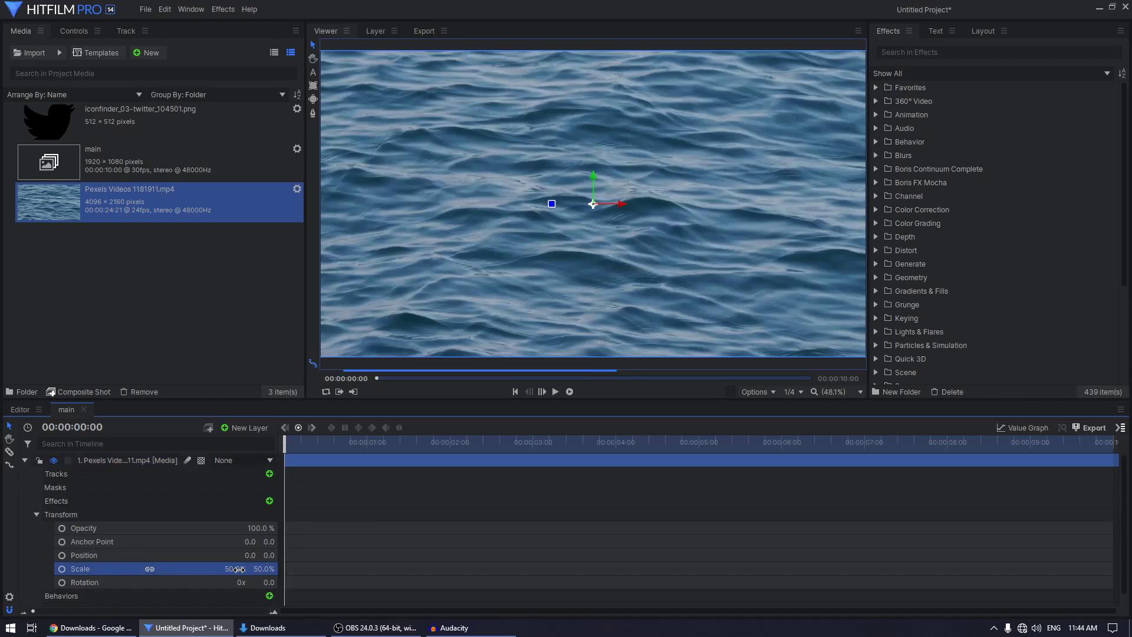
Set the ocean layer's opacity to 90%.
{"action": "left_click", "coordinate": [24, 461]}
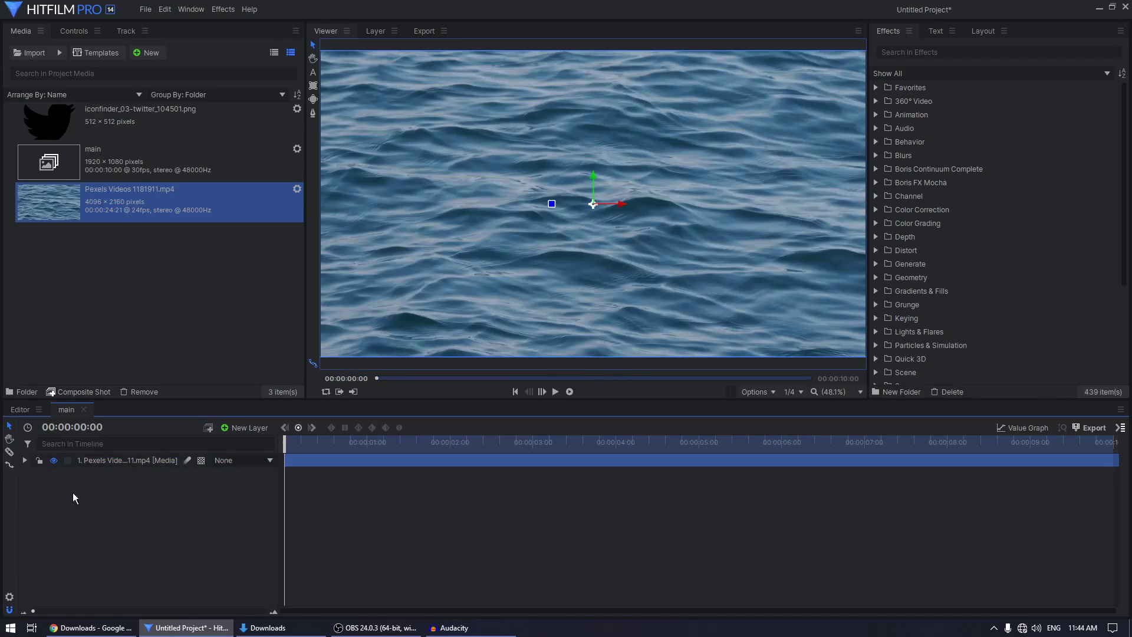
{"action": "left_click", "coordinate": [73, 496]}
{"action": "scroll", "coordinate": [659, 170], "scroll_direction": "down", "scroll_amount": 1}
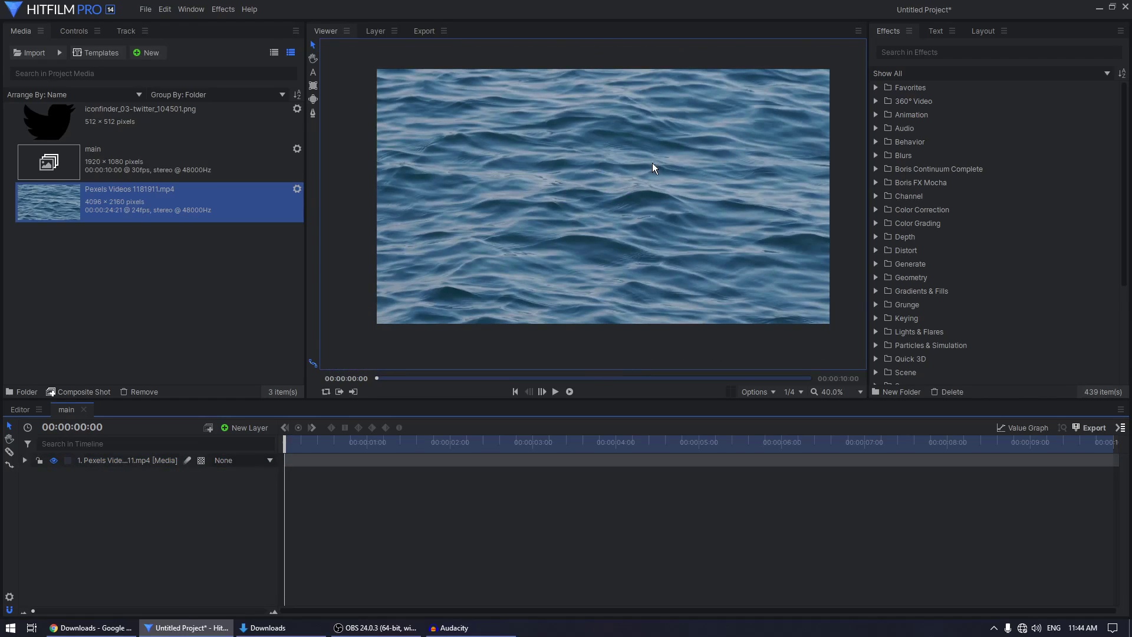
{"action": "left_click", "coordinate": [24, 460]}
{"action": "left_click", "coordinate": [262, 530]}
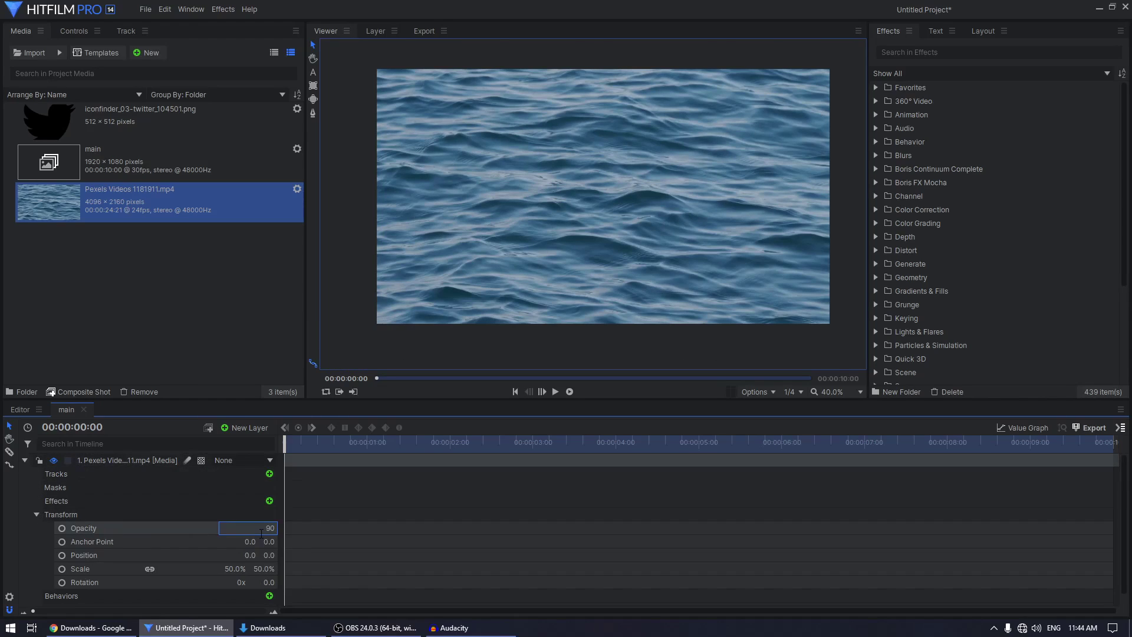
{"action": "type", "text": "90"}
{"action": "key", "text": "Return"}
{"action": "left_click", "coordinate": [24, 461]}
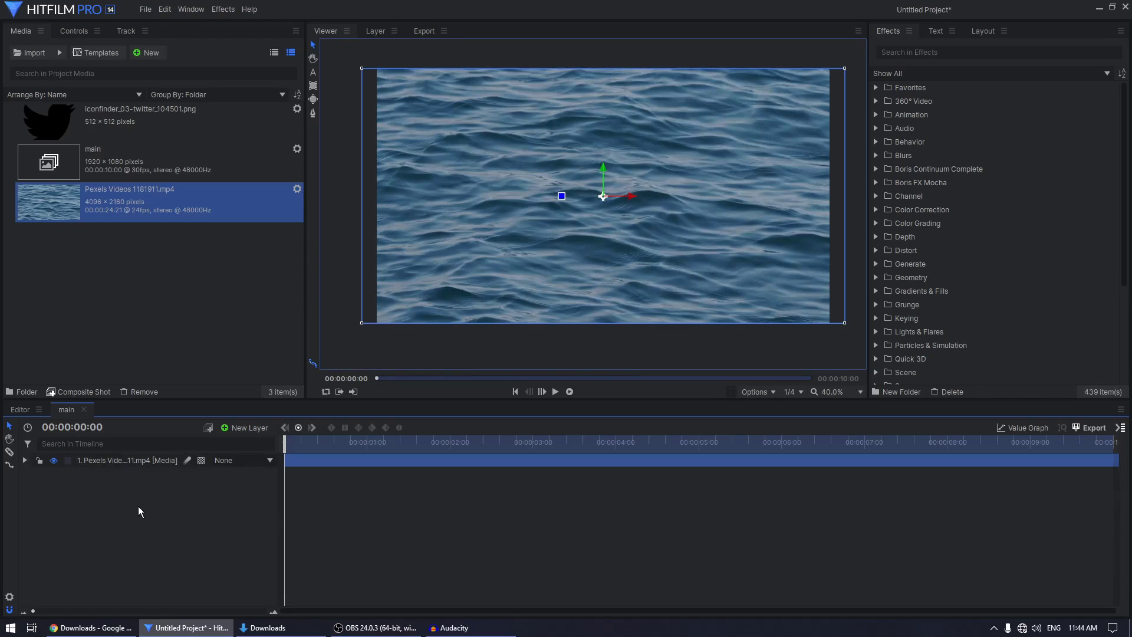
{"action": "left_click", "coordinate": [87, 111]}
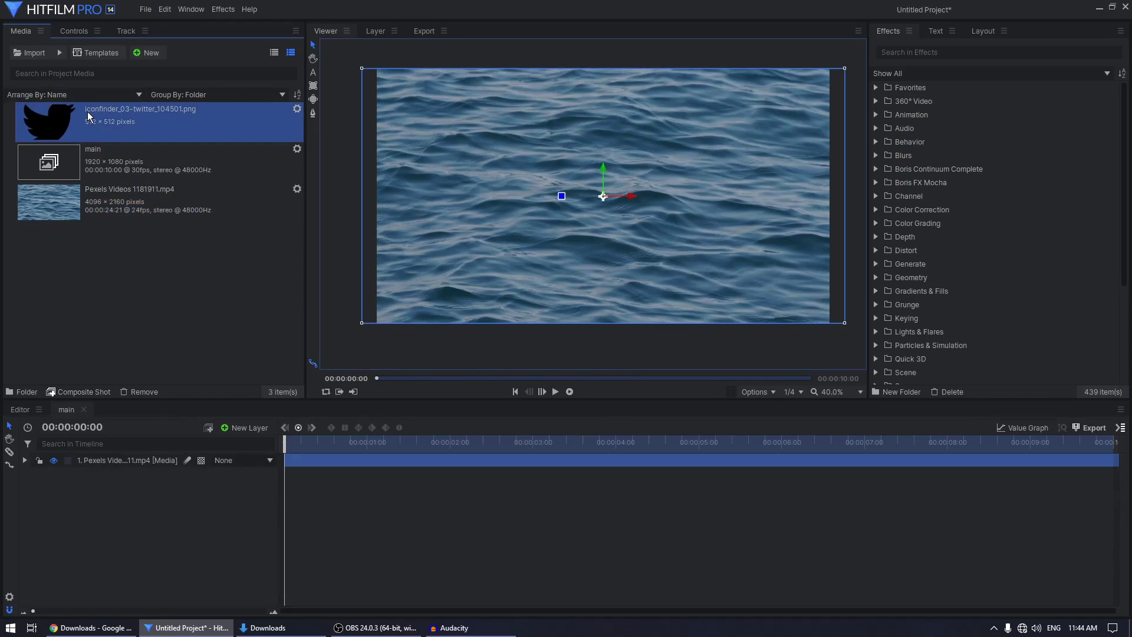
Apply the Hue, Saturation & Lightness effect to the ocean layer.
{"action": "left_click", "coordinate": [907, 51]}
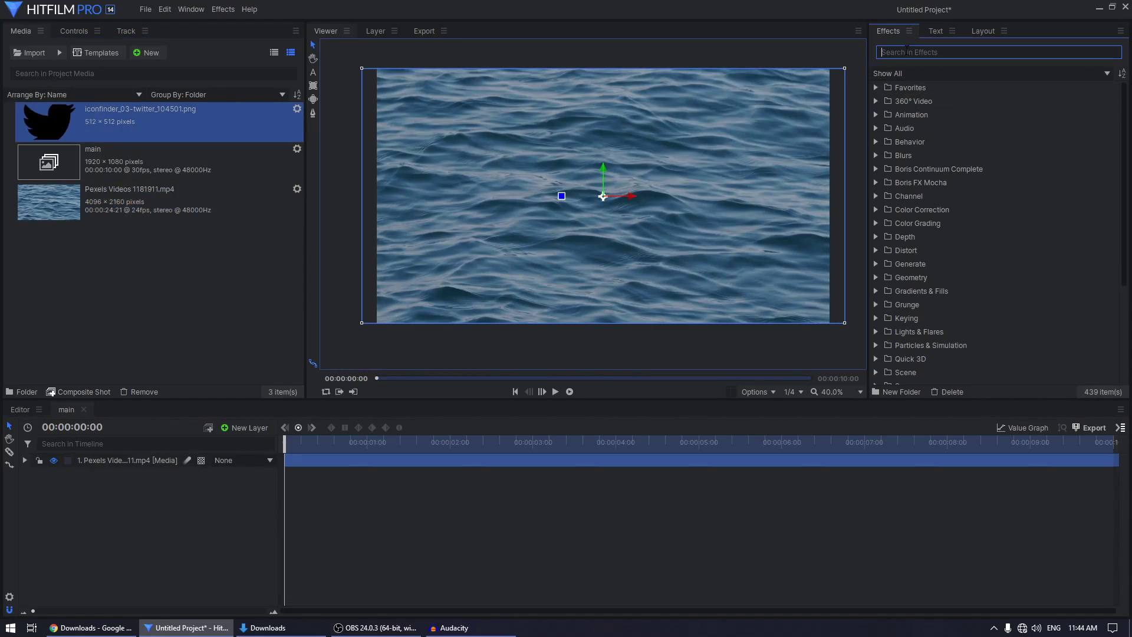
{"action": "type", "text": "hue"}
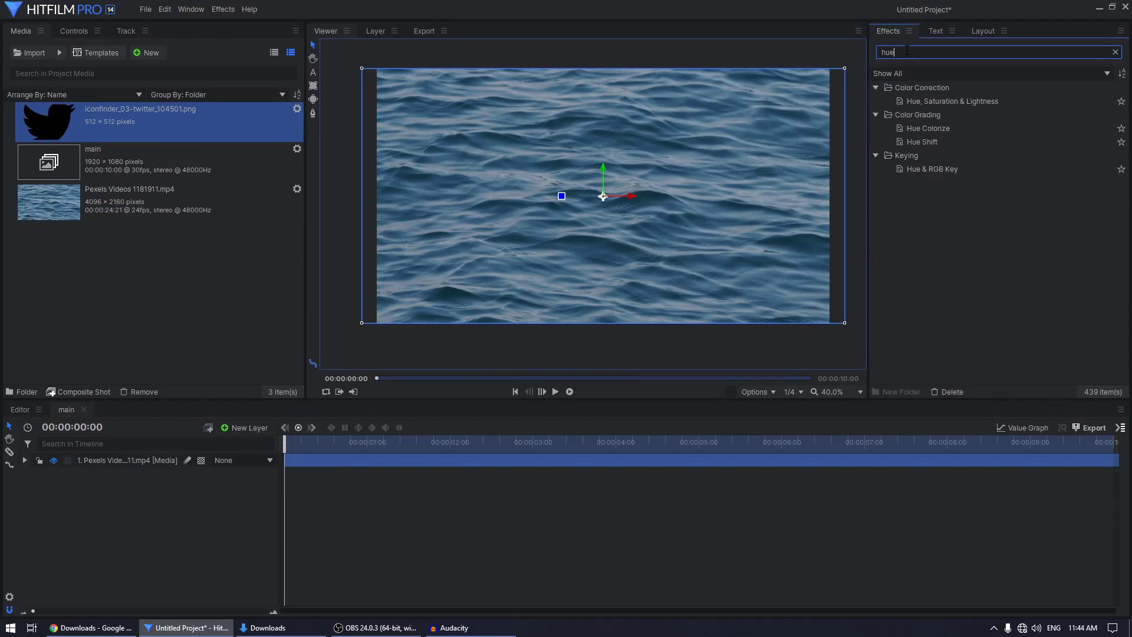
{"action": "left_click_drag", "start_coordinate": [953, 101], "coordinate": [141, 460]}
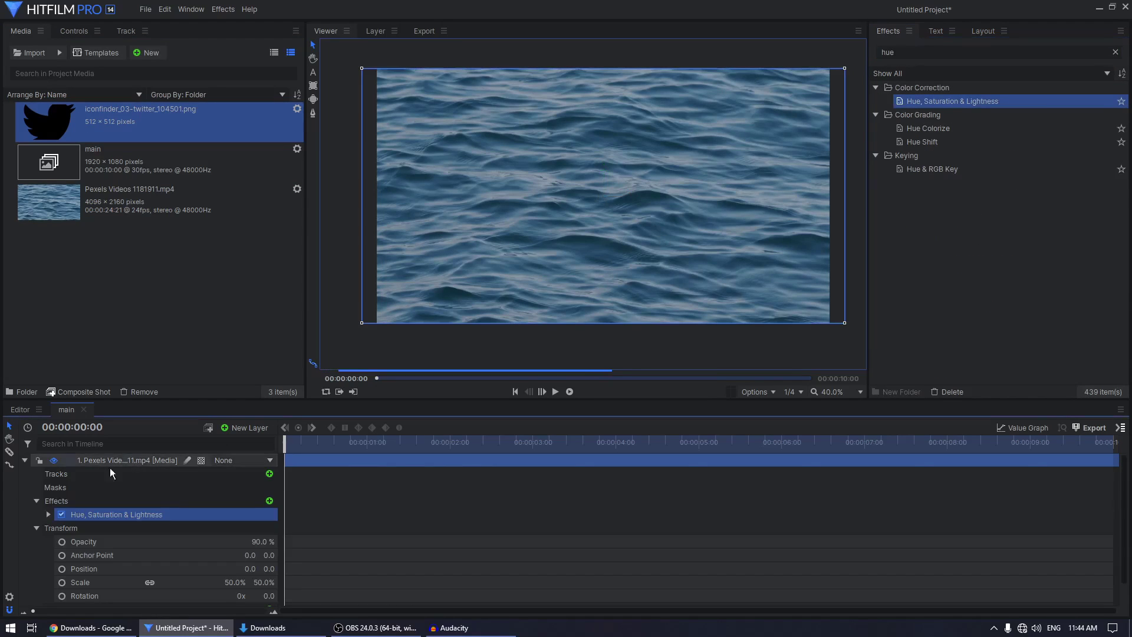
{"action": "left_click", "coordinate": [76, 33]}
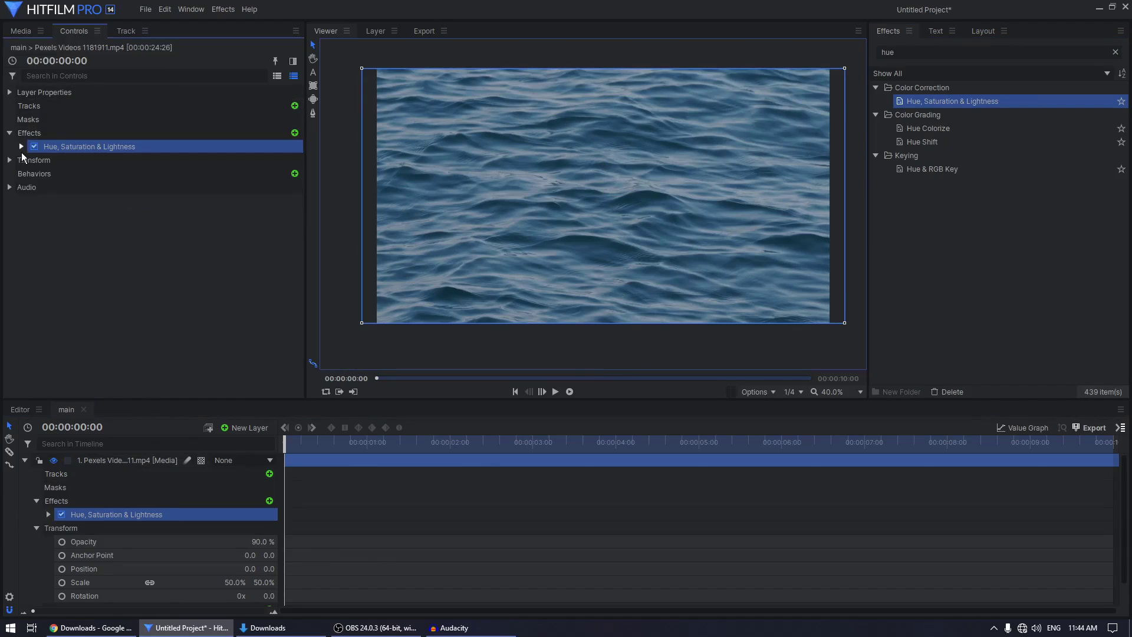
Dock the Controls panel and set the effect's master Saturation to -100.
{"action": "left_click", "coordinate": [92, 220]}
{"action": "left_click_drag", "start_coordinate": [77, 35], "coordinate": [151, 263]}
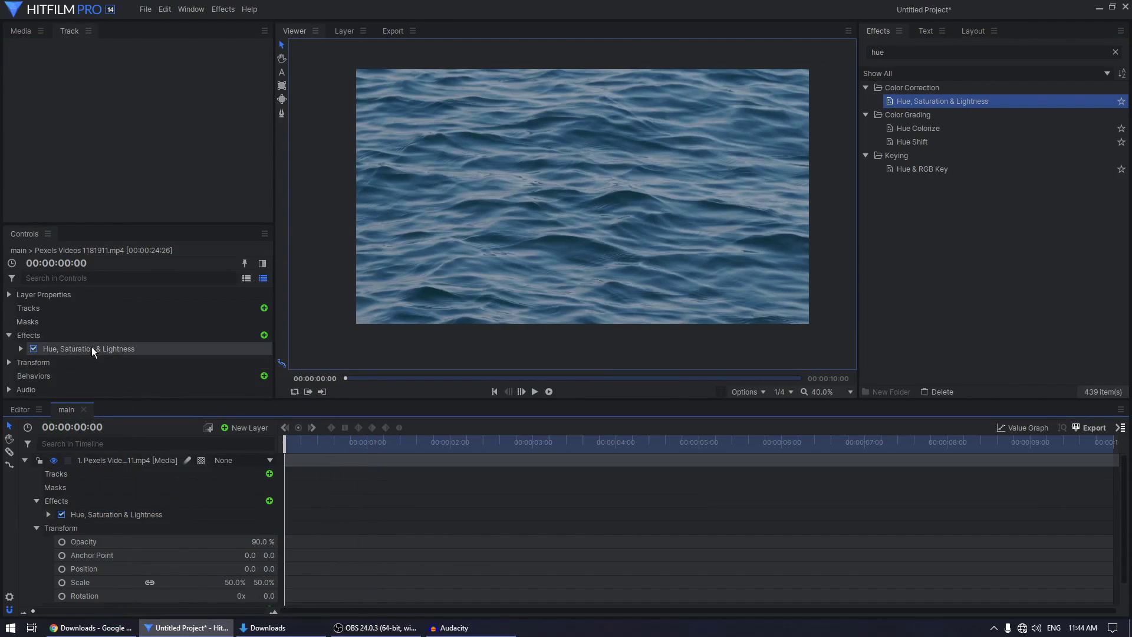
{"action": "left_click", "coordinate": [21, 349]}
{"action": "scroll", "coordinate": [29, 330], "scroll_direction": "down", "scroll_amount": 3}
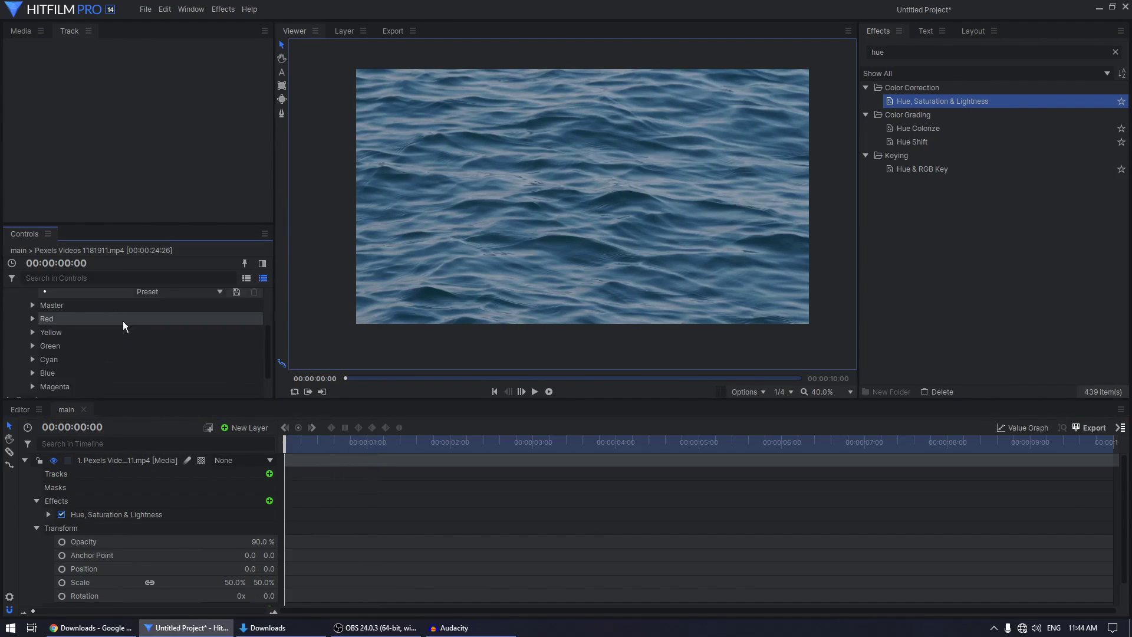
{"action": "left_click", "coordinate": [32, 305]}
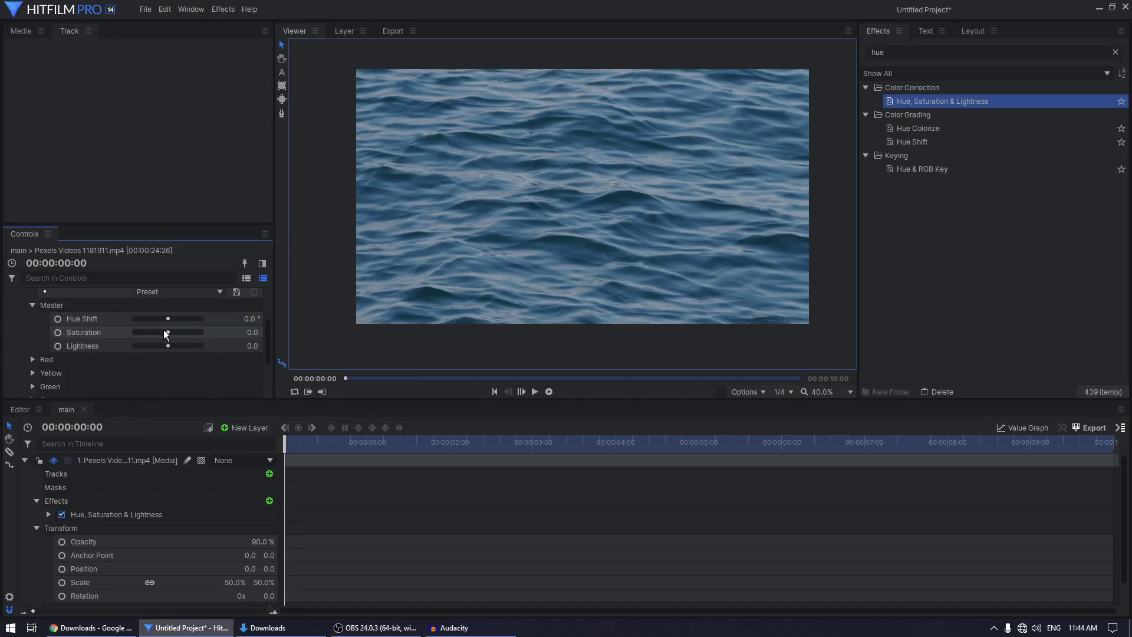
{"action": "left_click_drag", "start_coordinate": [165, 332], "coordinate": [131, 334]}
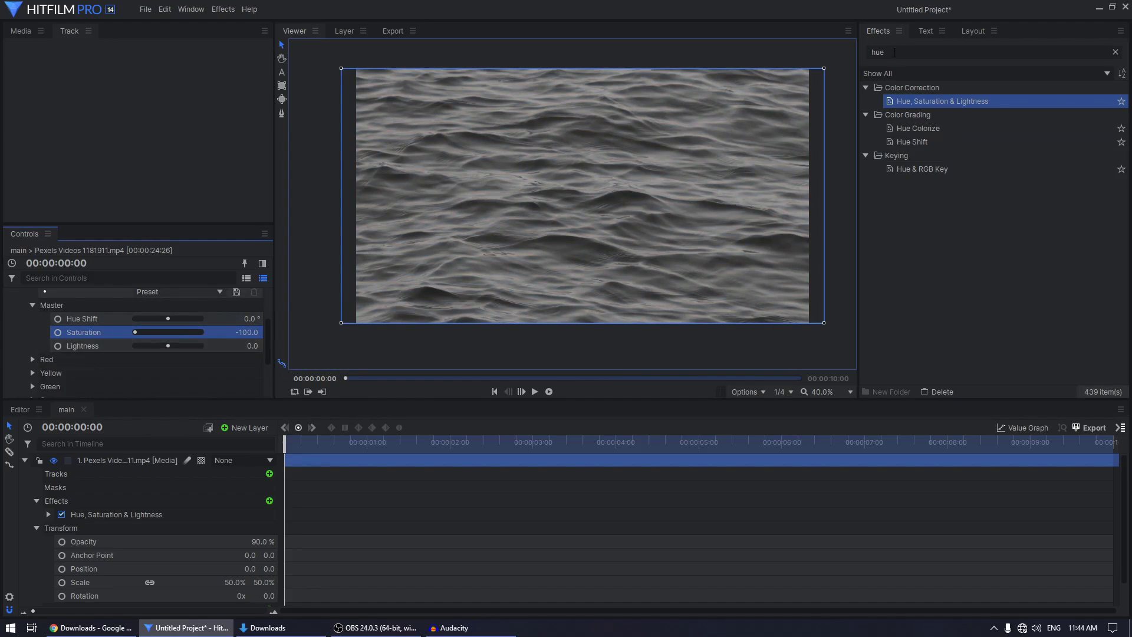
{"action": "left_click", "coordinate": [885, 53]}
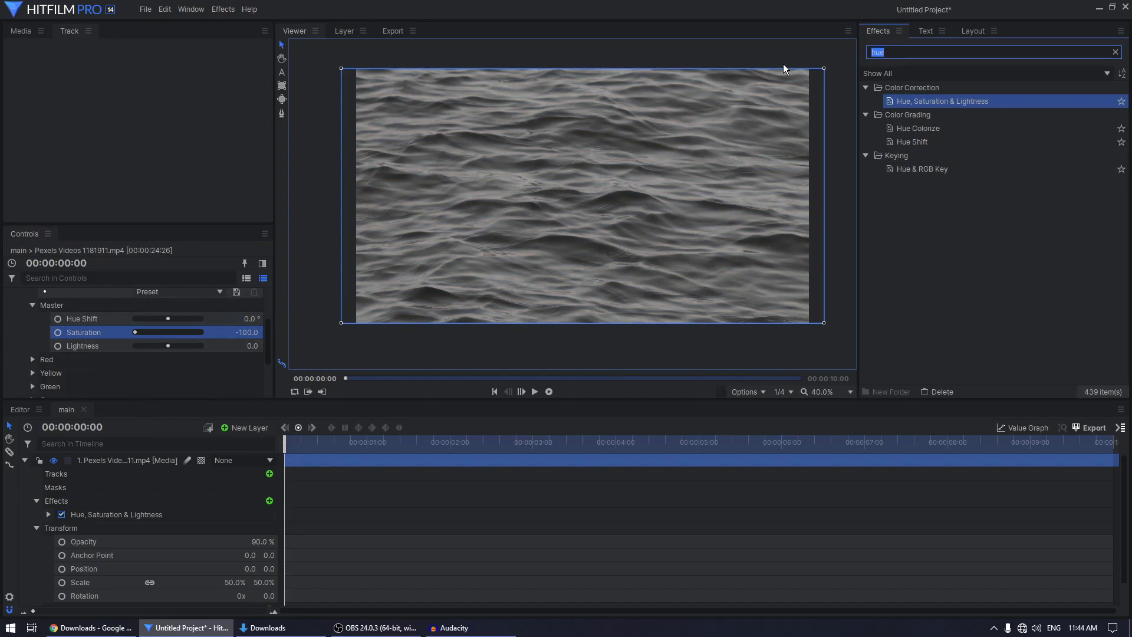
Add Levels Histogram after the saturation effect and raise Input Black to 0.40.
{"action": "type", "text": "leve"}
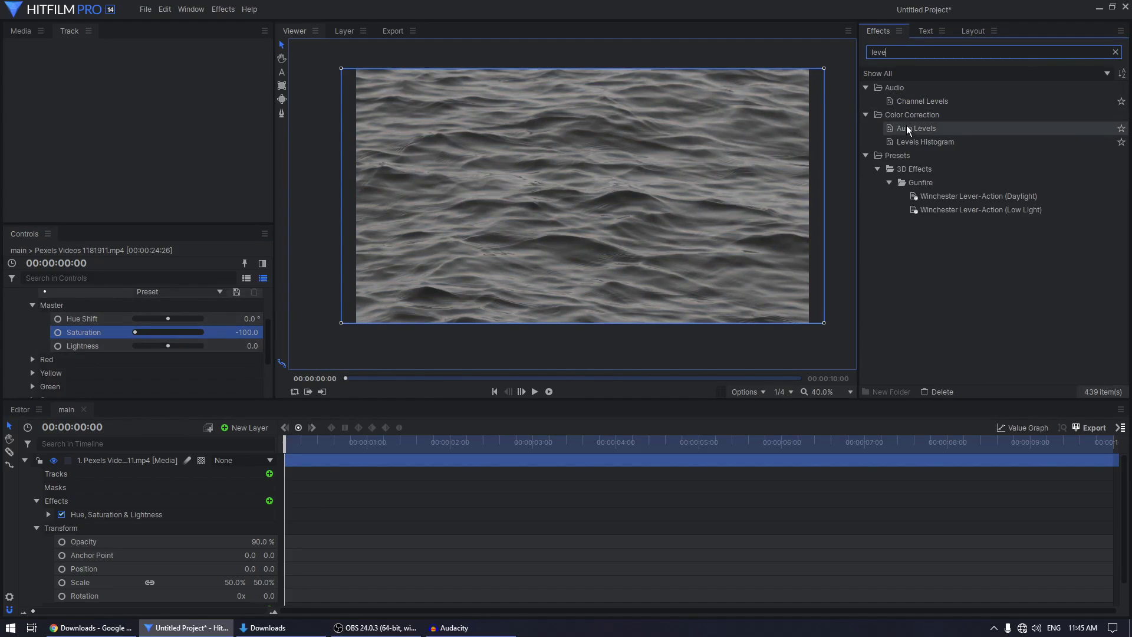
{"action": "left_click_drag", "start_coordinate": [920, 142], "coordinate": [142, 518]}
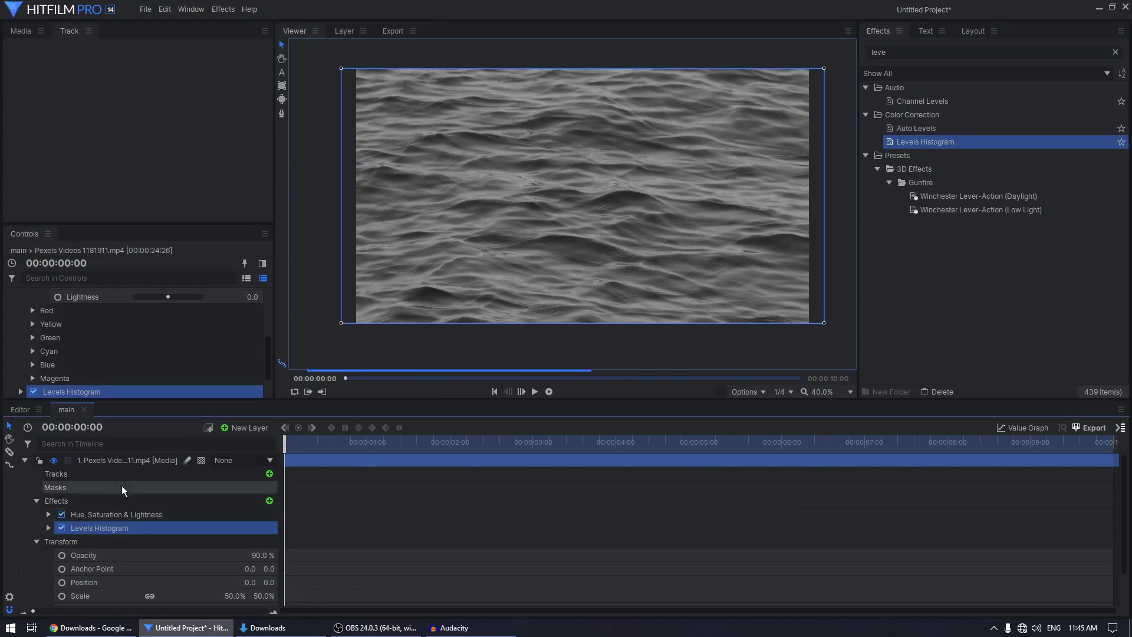
{"action": "left_click", "coordinate": [20, 349]}
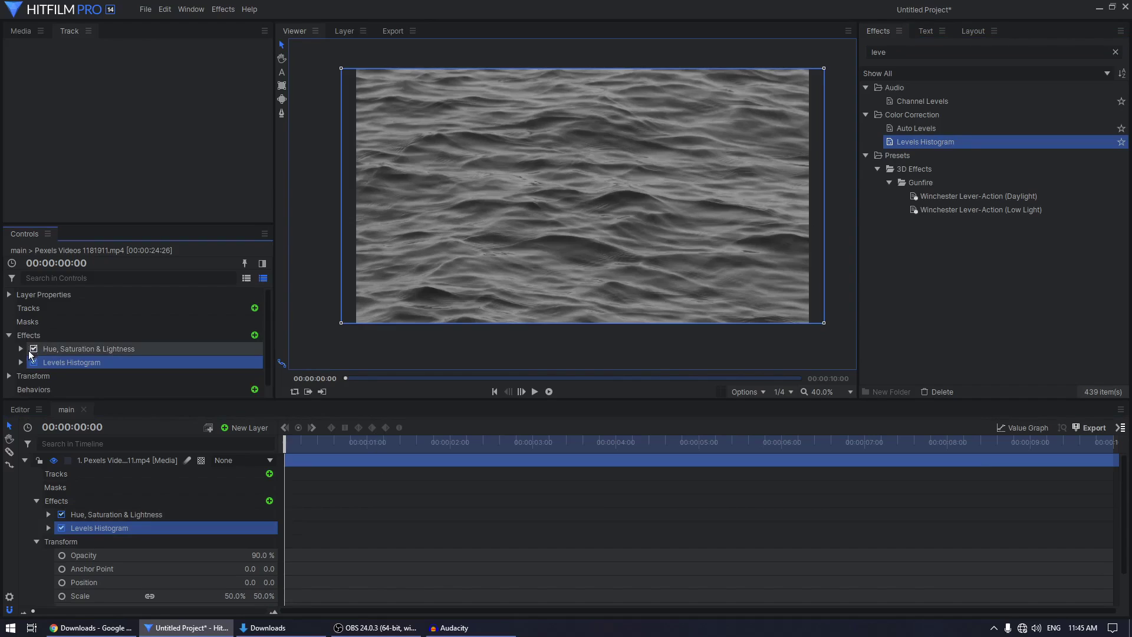
{"action": "left_click", "coordinate": [21, 361]}
{"action": "scroll", "coordinate": [125, 362], "scroll_direction": "down", "scroll_amount": 1}
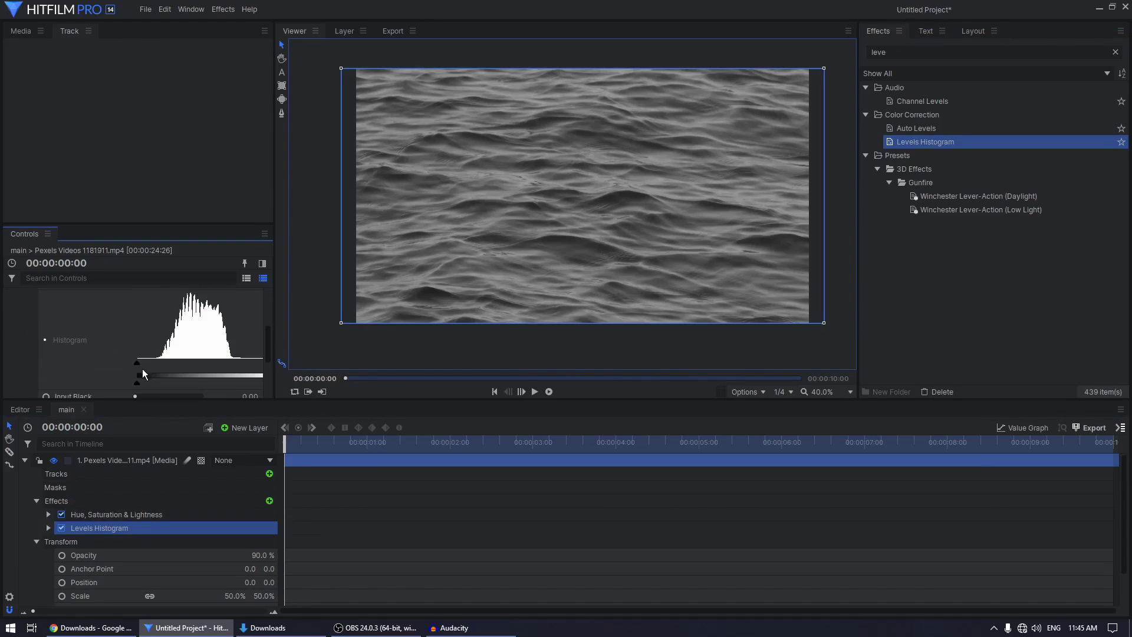
{"action": "scroll", "coordinate": [142, 369], "scroll_direction": "down", "scroll_amount": 1}
{"action": "left_click_drag", "start_coordinate": [245, 361], "coordinate": [267, 361]}
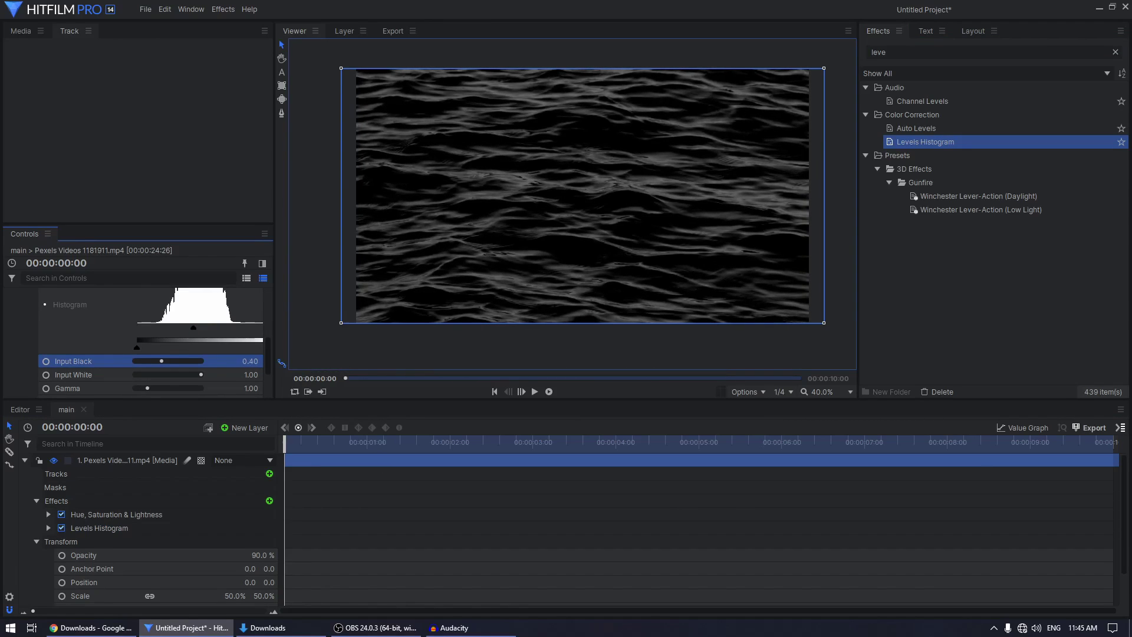
{"action": "scroll", "coordinate": [130, 339], "scroll_direction": "up", "scroll_amount": 4}
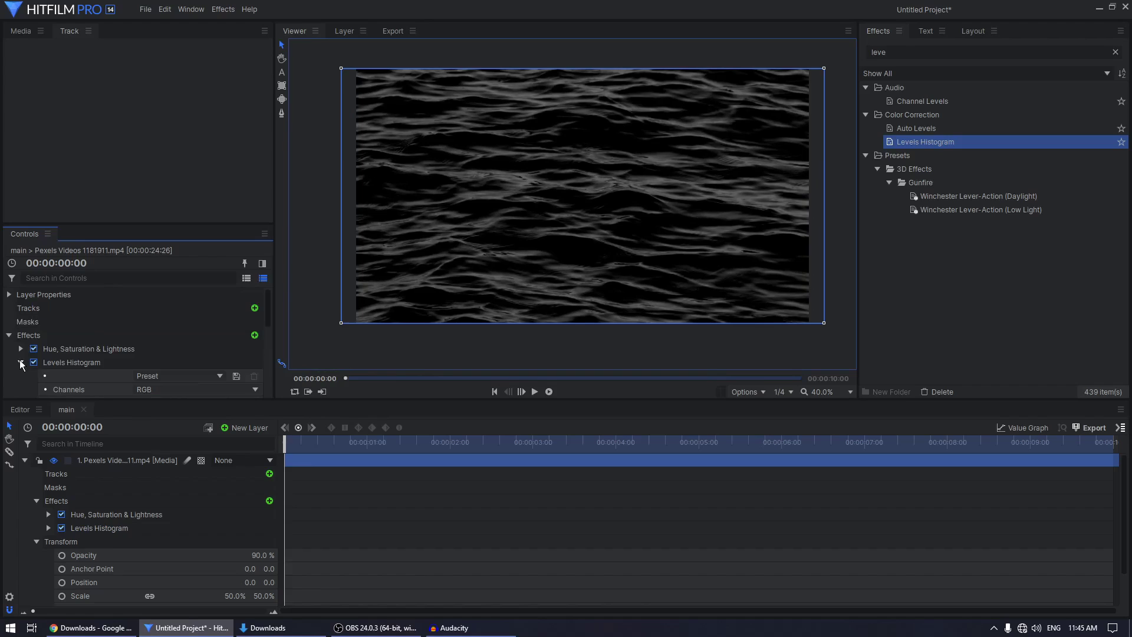
{"action": "left_click", "coordinate": [21, 362]}
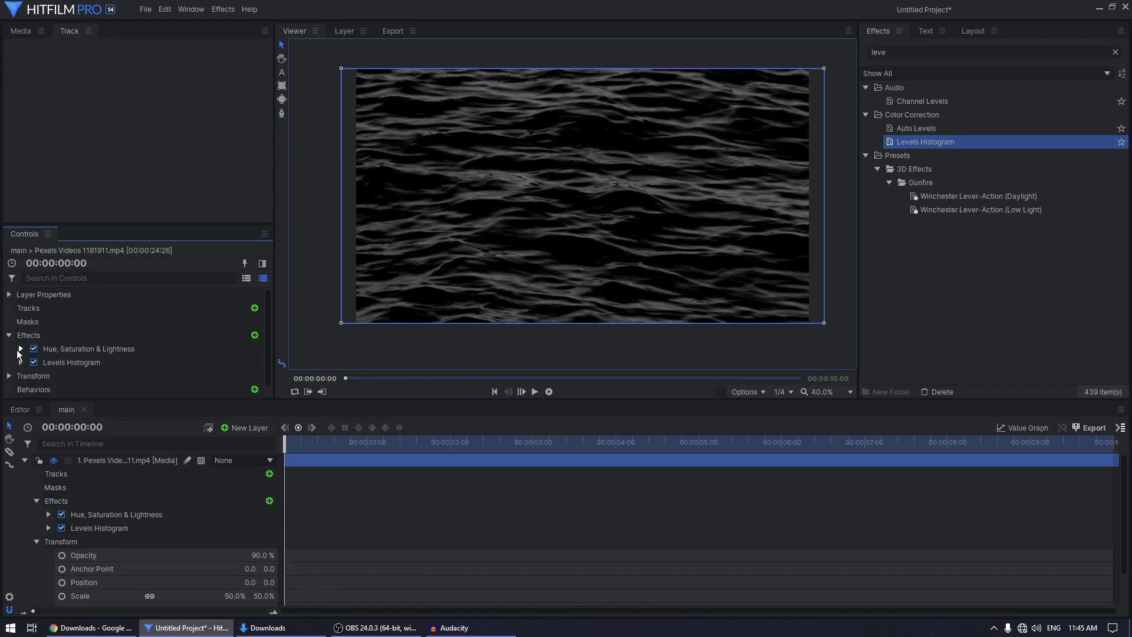
{"action": "left_click", "coordinate": [25, 462]}
{"action": "left_click", "coordinate": [25, 31]}
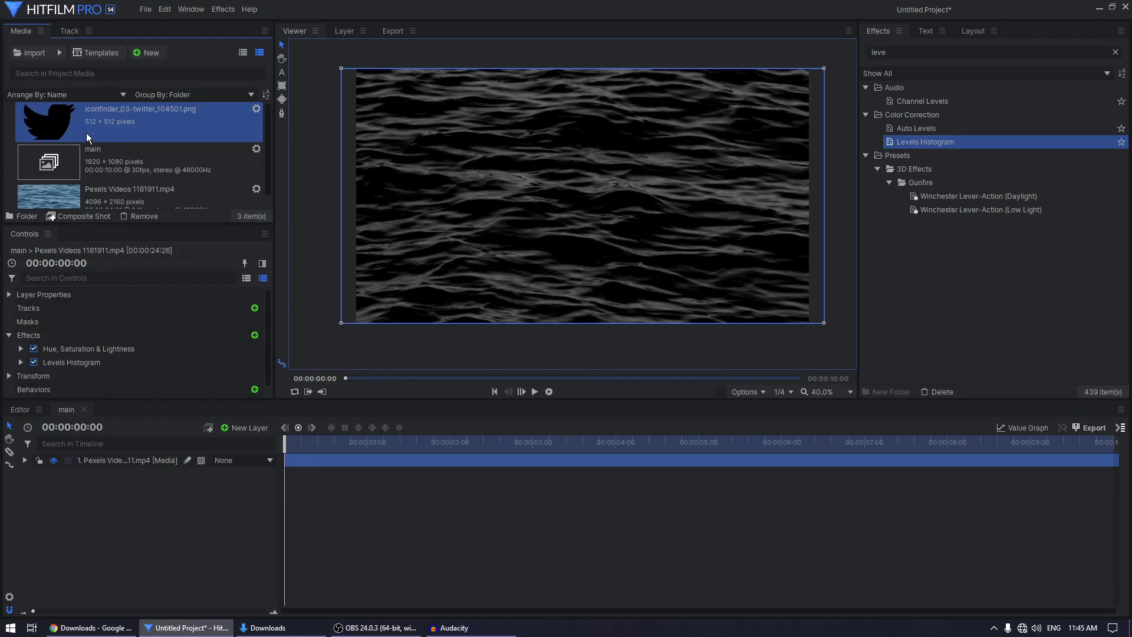
Convert the Twitter logo layer into composite shot logo_placeholder using Current Timeline and Move with Layer.
{"action": "left_click_drag", "start_coordinate": [86, 133], "coordinate": [117, 460]}
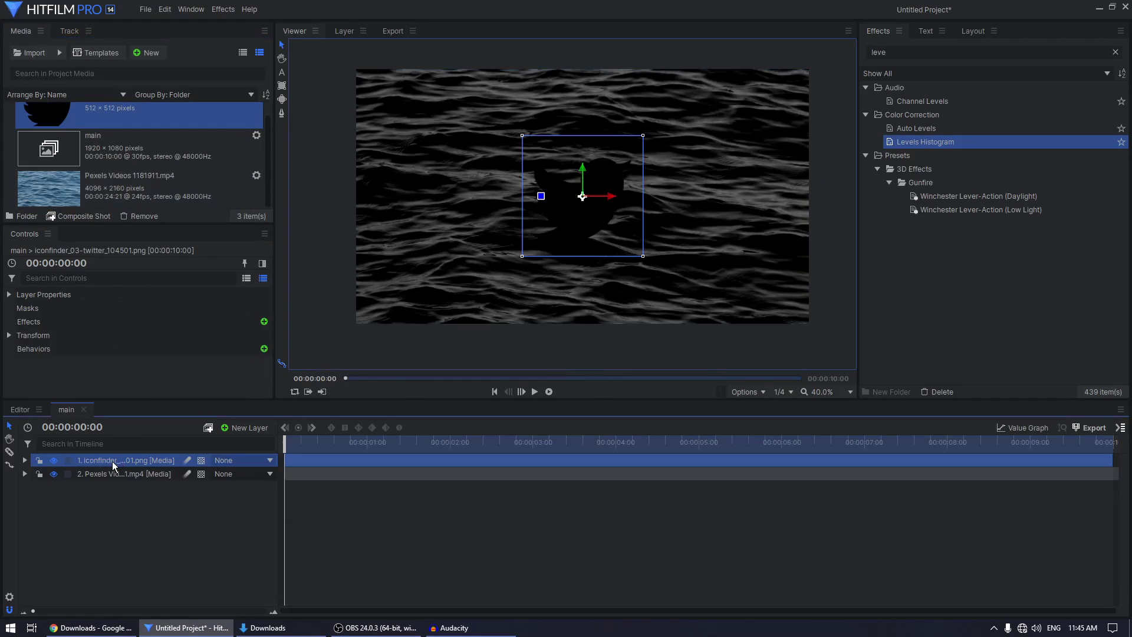
{"action": "right_click", "coordinate": [123, 459]}
{"action": "left_click", "coordinate": [189, 322]}
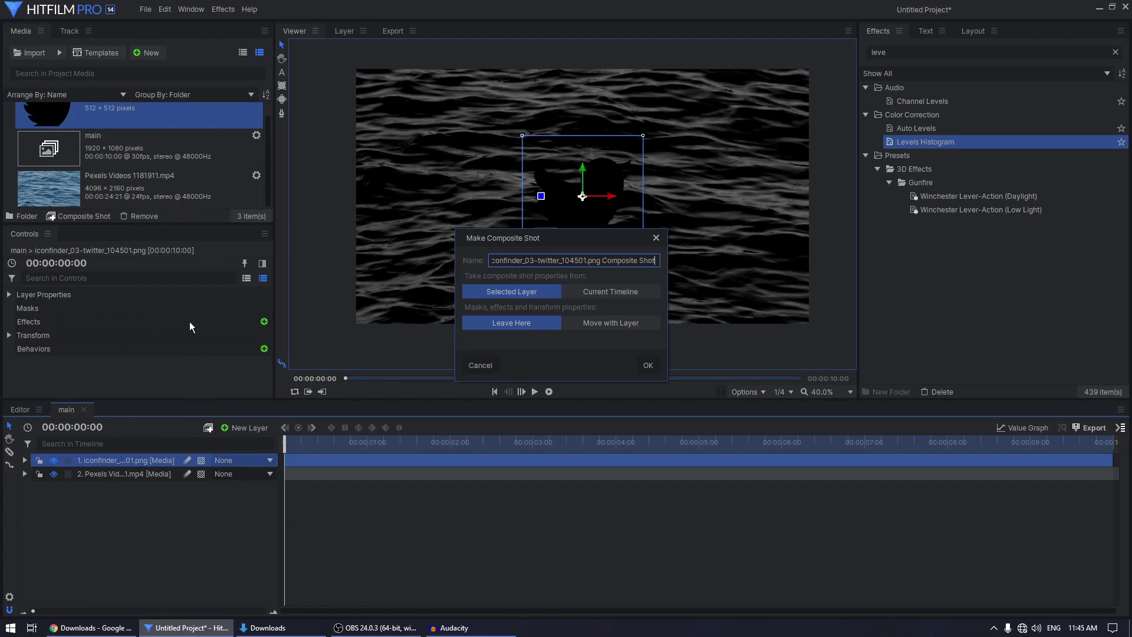
{"action": "triple_click", "coordinate": [616, 264]}
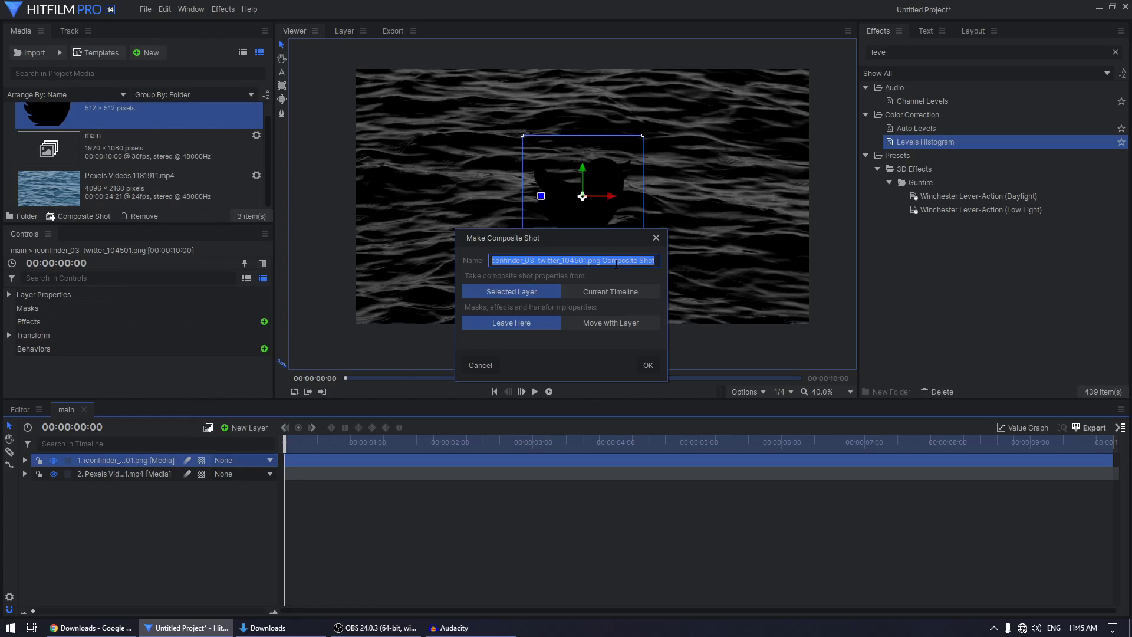
{"action": "type", "text": "logo_placeholder"}
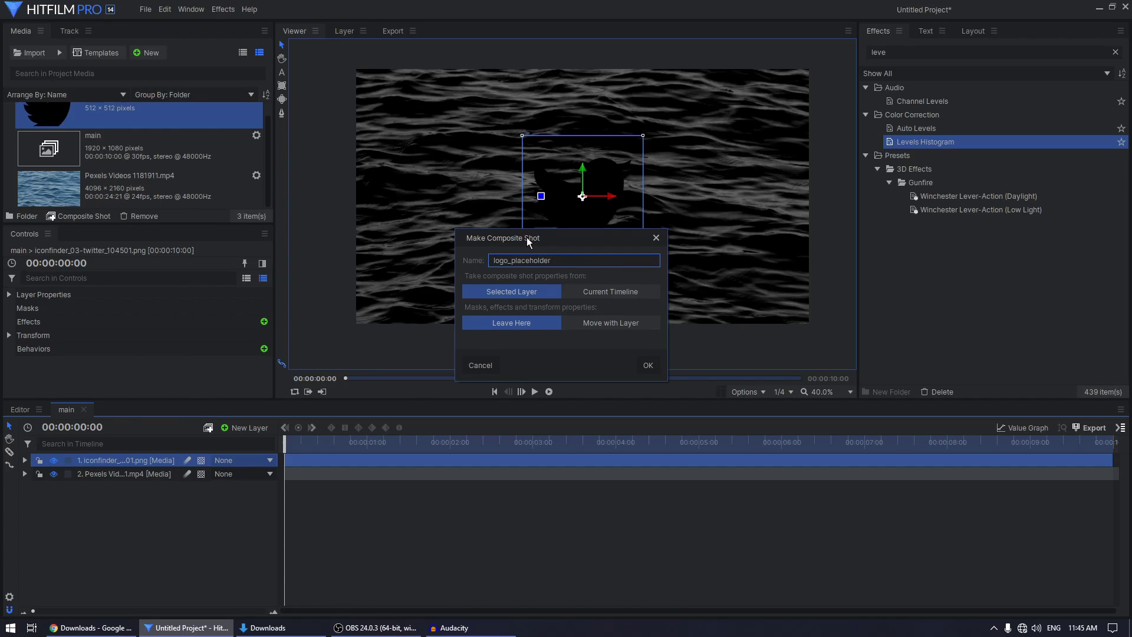
{"action": "left_click", "coordinate": [609, 293]}
{"action": "left_click", "coordinate": [609, 324]}
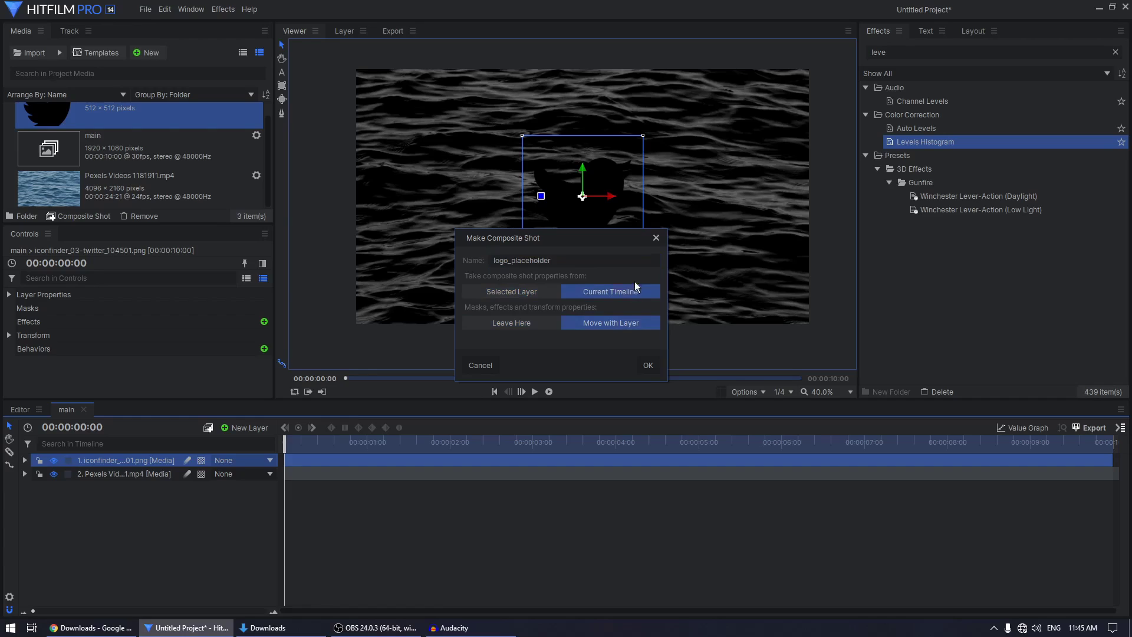
{"action": "left_click", "coordinate": [647, 365]}
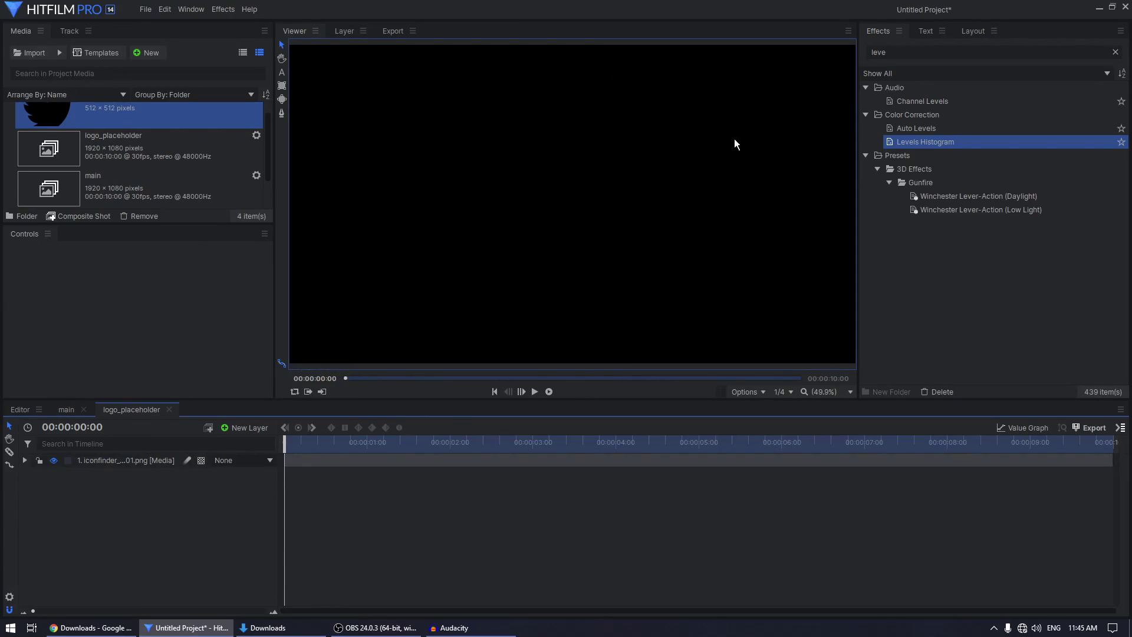
Enable the checkerboard background and apply Fill Color to make the Twitter bird white.
{"action": "left_click", "coordinate": [747, 392]}
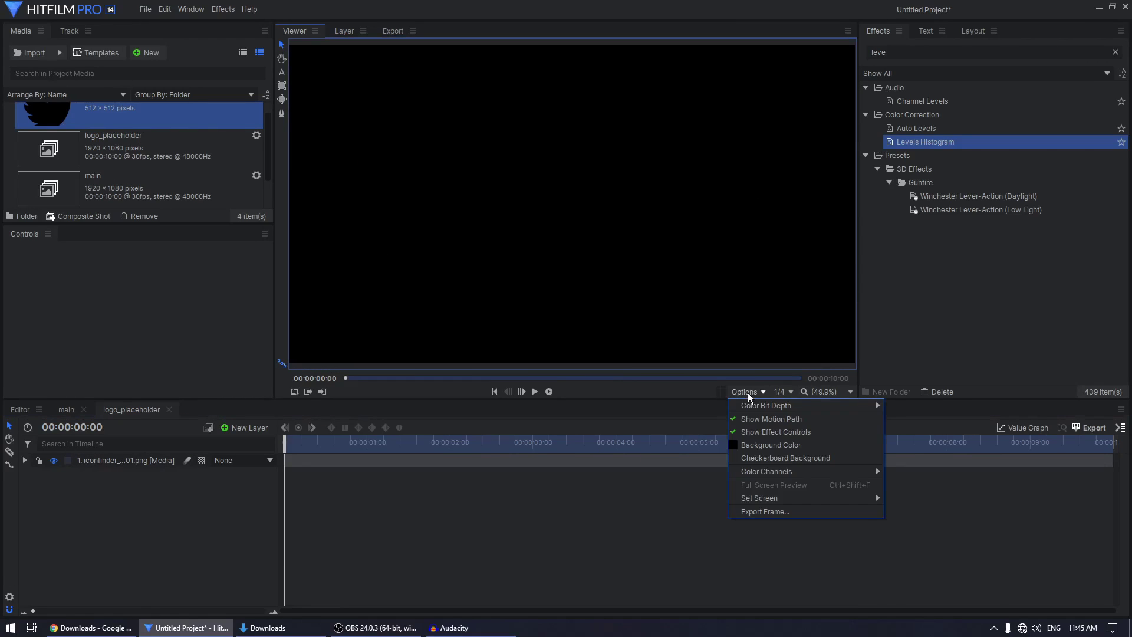
{"action": "left_click", "coordinate": [769, 458]}
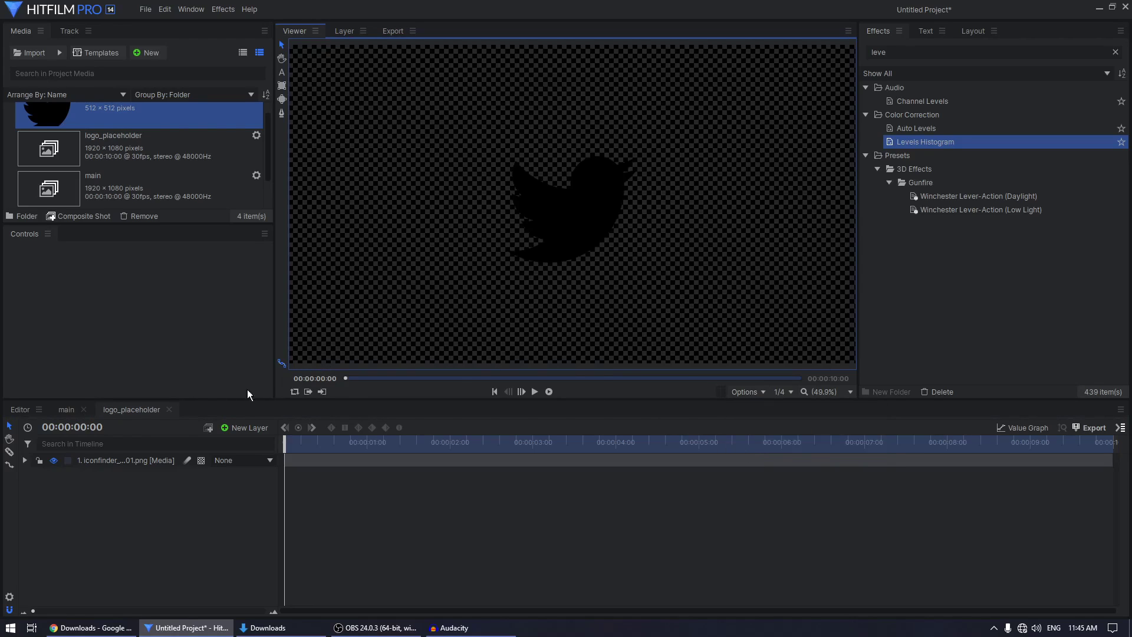
{"action": "left_click", "coordinate": [125, 461]}
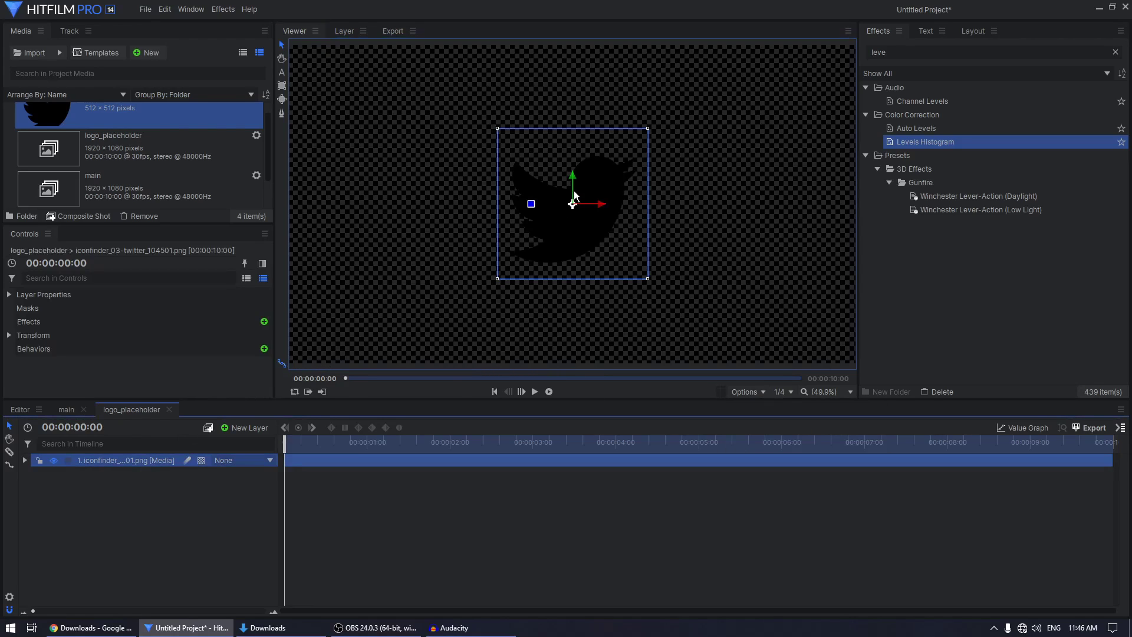
{"action": "double_click", "coordinate": [920, 52]}
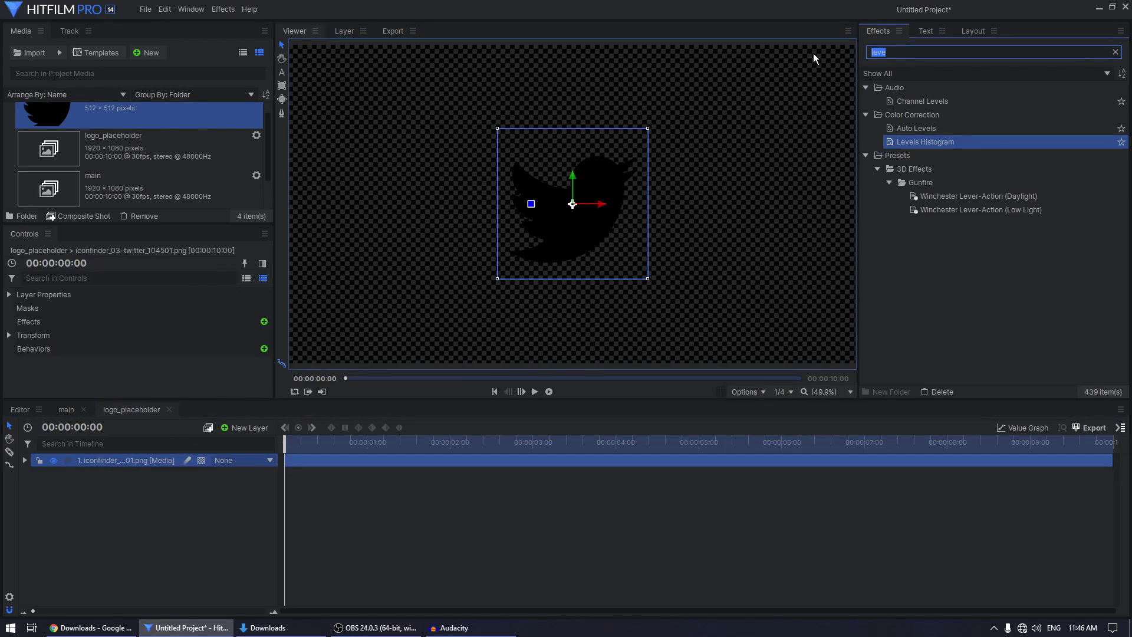
{"action": "type", "text": "fill"}
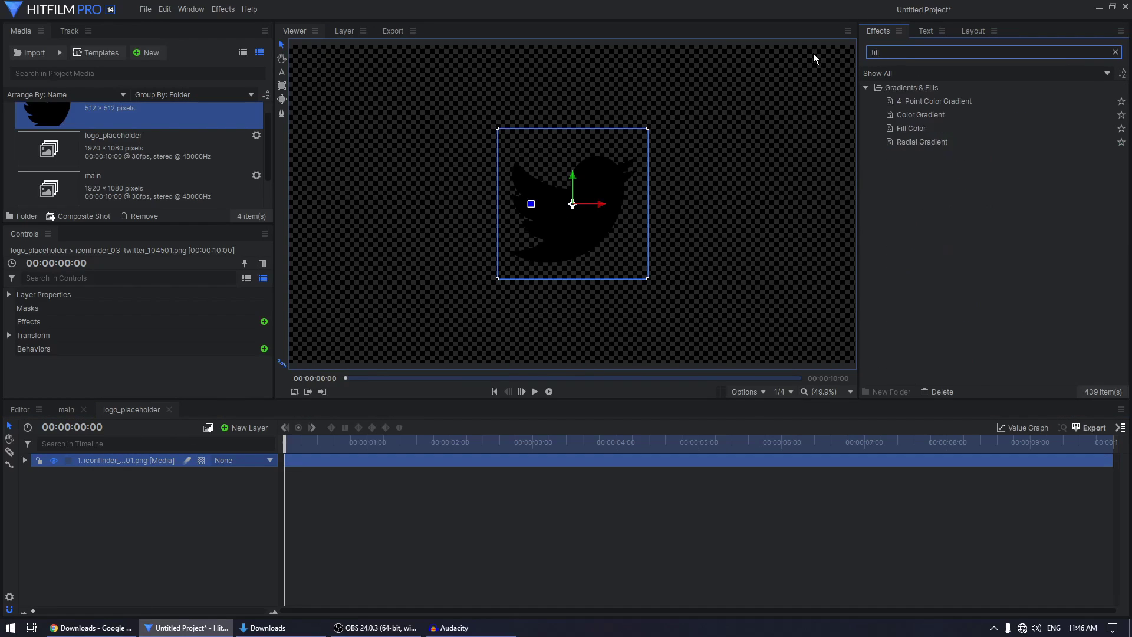
{"action": "left_click_drag", "start_coordinate": [906, 125], "coordinate": [434, 328]}
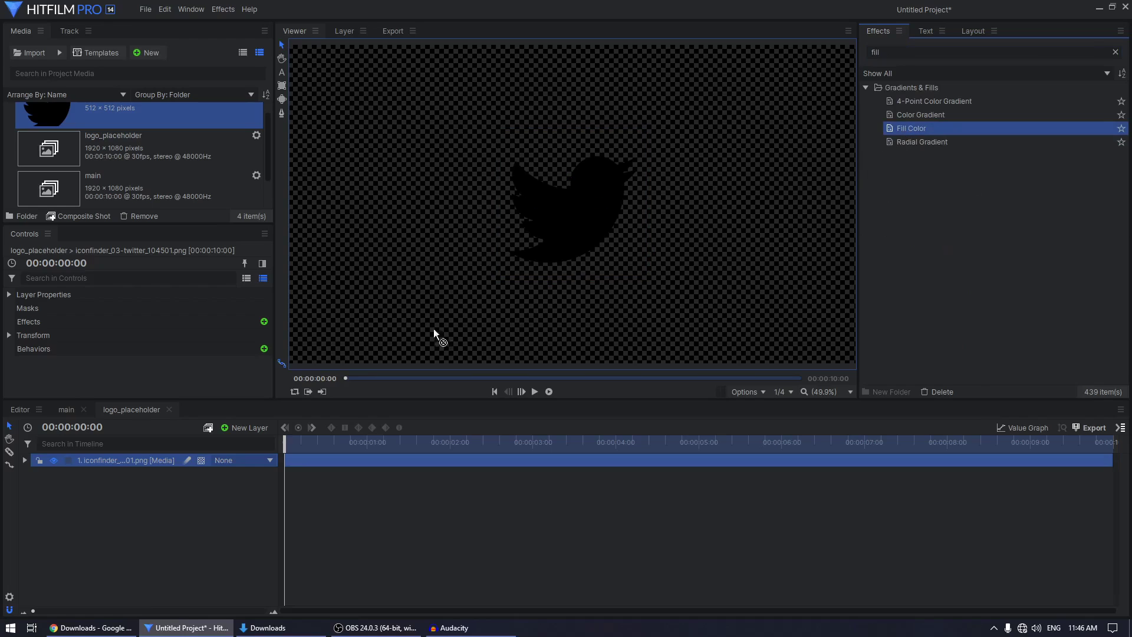
{"action": "left_click_drag", "start_coordinate": [151, 434], "coordinate": [118, 458]}
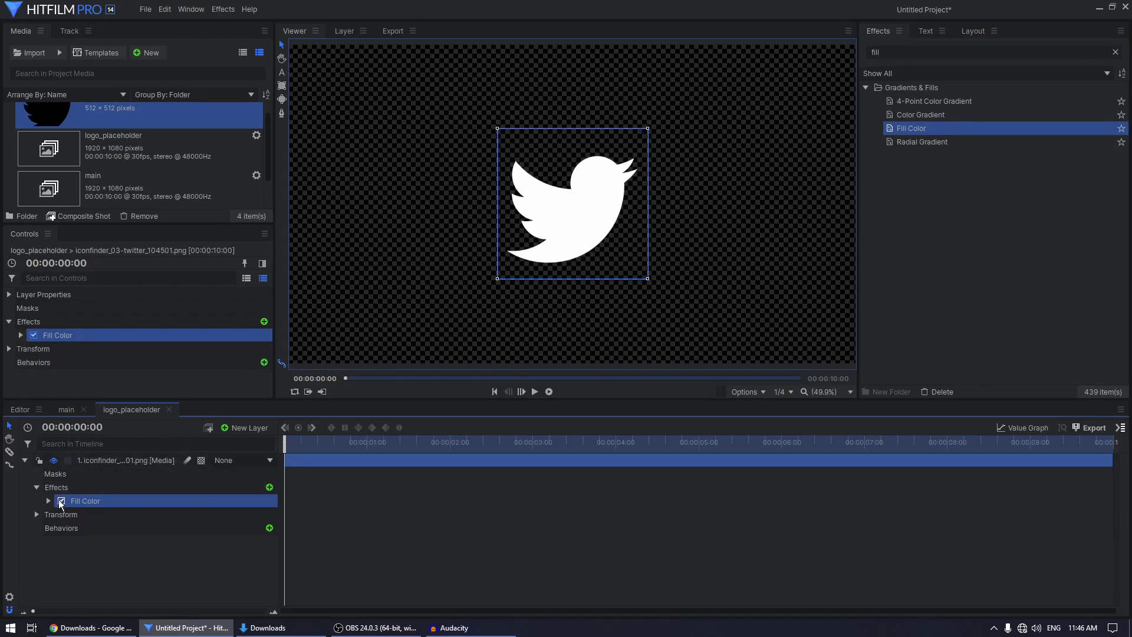
On the main timeline, scrub the logo_placeholder layer's Transform Scale down to 87%.
{"action": "left_click", "coordinate": [66, 410]}
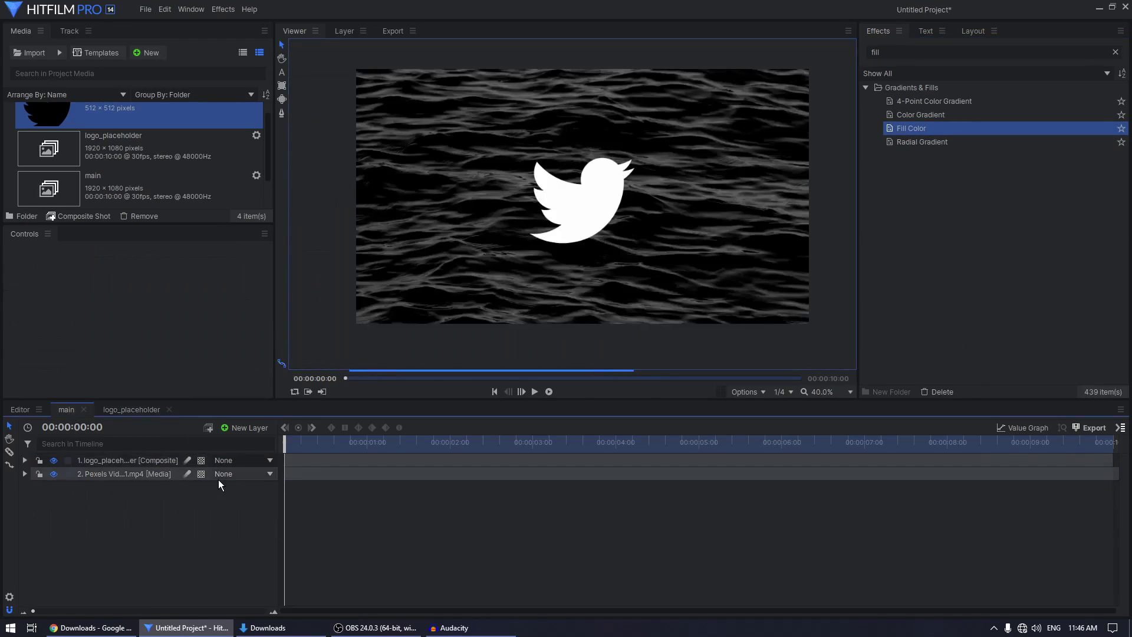
{"action": "left_click", "coordinate": [25, 461]}
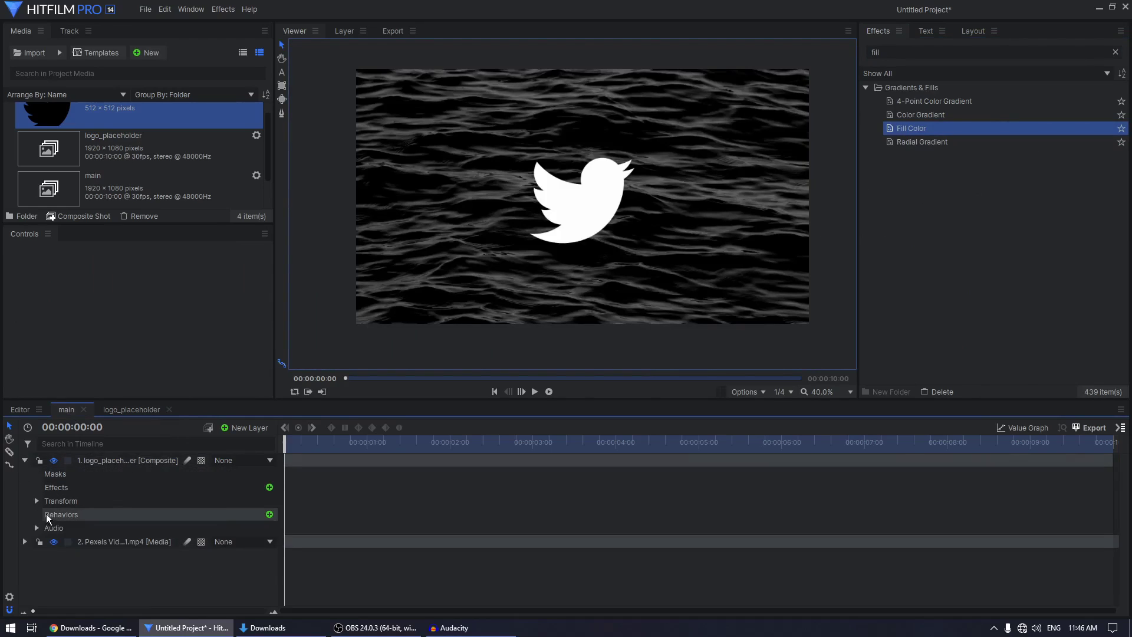
{"action": "left_click", "coordinate": [41, 505]}
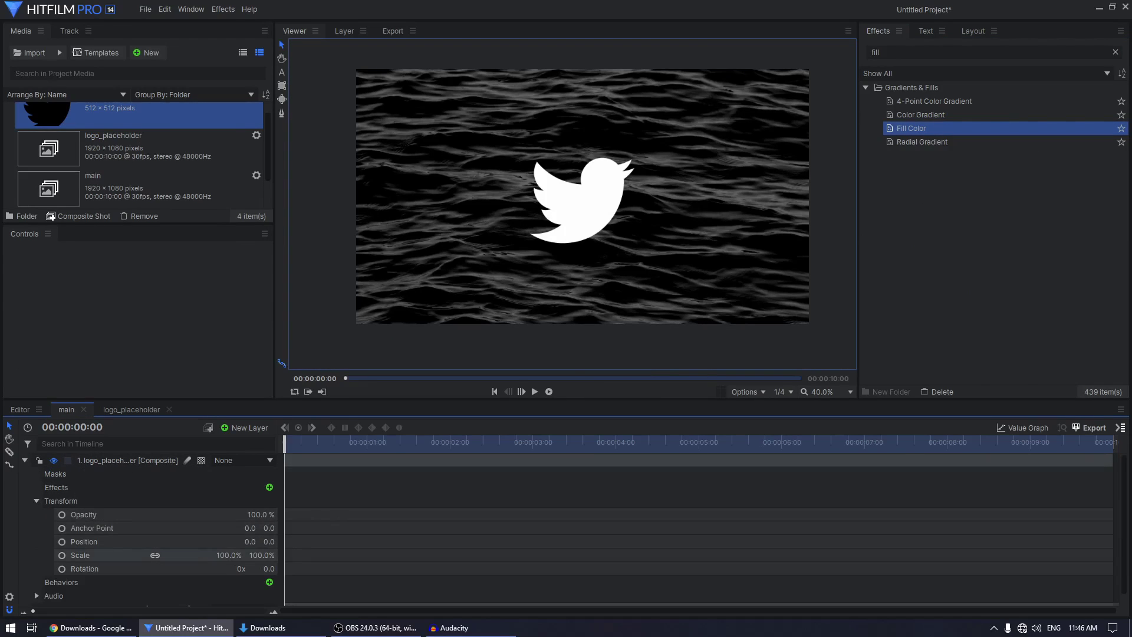
{"action": "left_click_drag", "start_coordinate": [230, 555], "coordinate": [176, 556]}
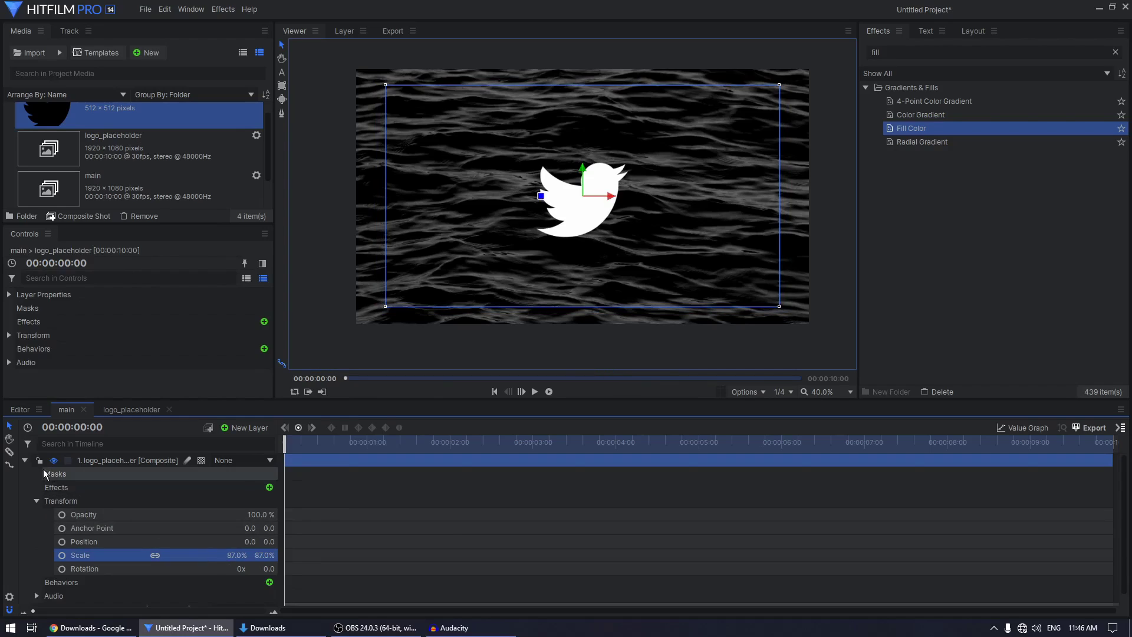
{"action": "left_click", "coordinate": [25, 460]}
{"action": "left_click", "coordinate": [878, 53]}
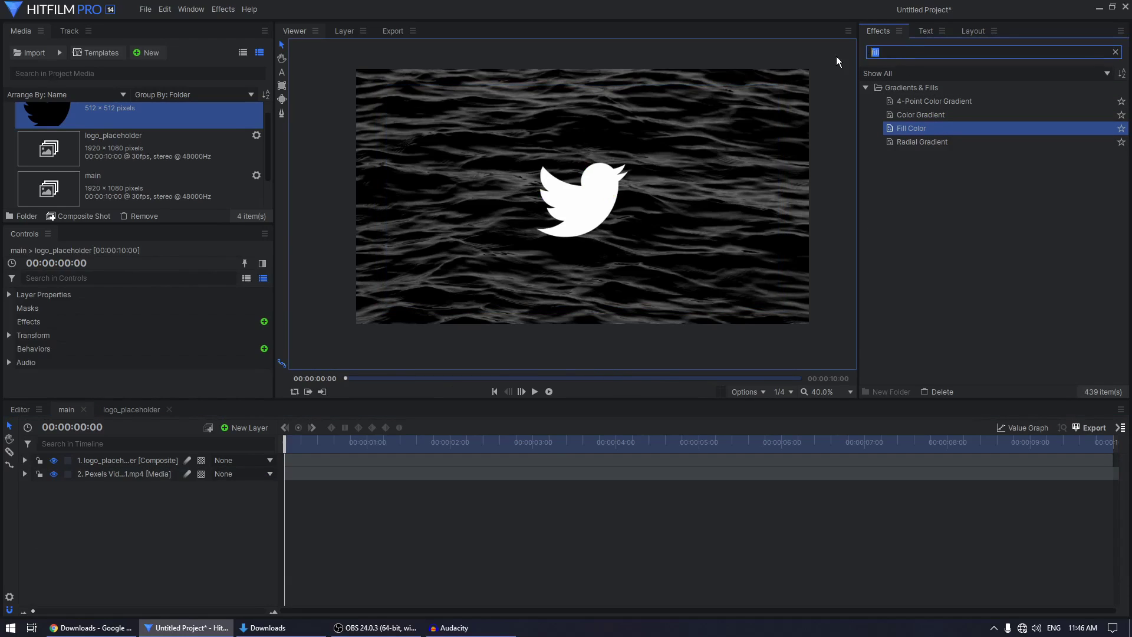
Apply Displacement to logo_placeholder with the Pexels ocean video as source layer.
{"action": "type", "text": "displ"}
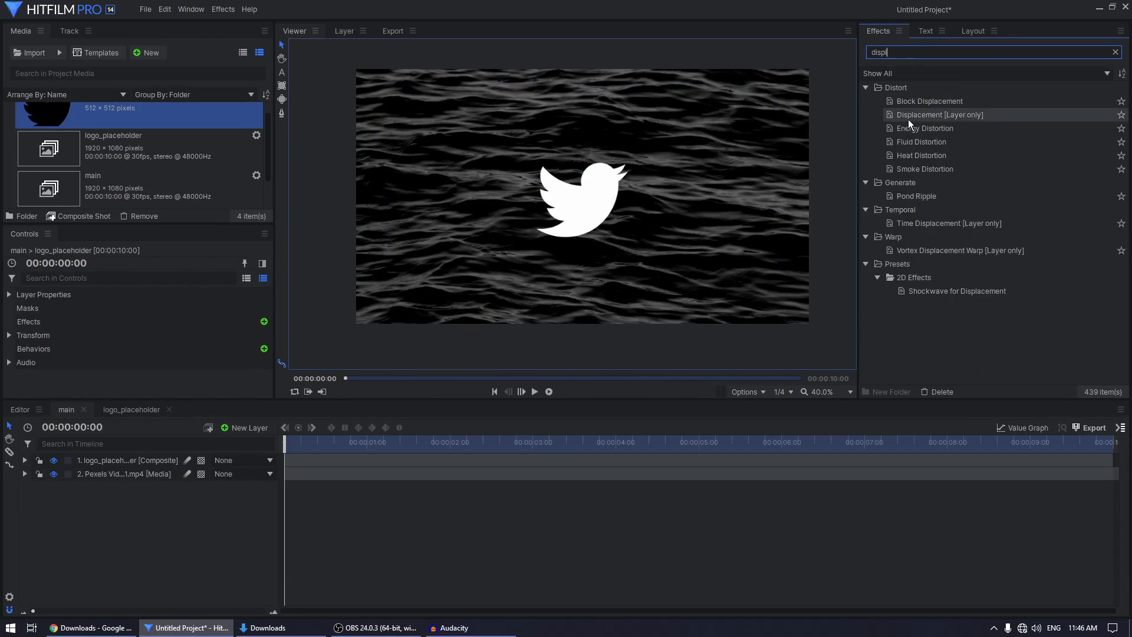
{"action": "left_click_drag", "start_coordinate": [908, 119], "coordinate": [112, 460]}
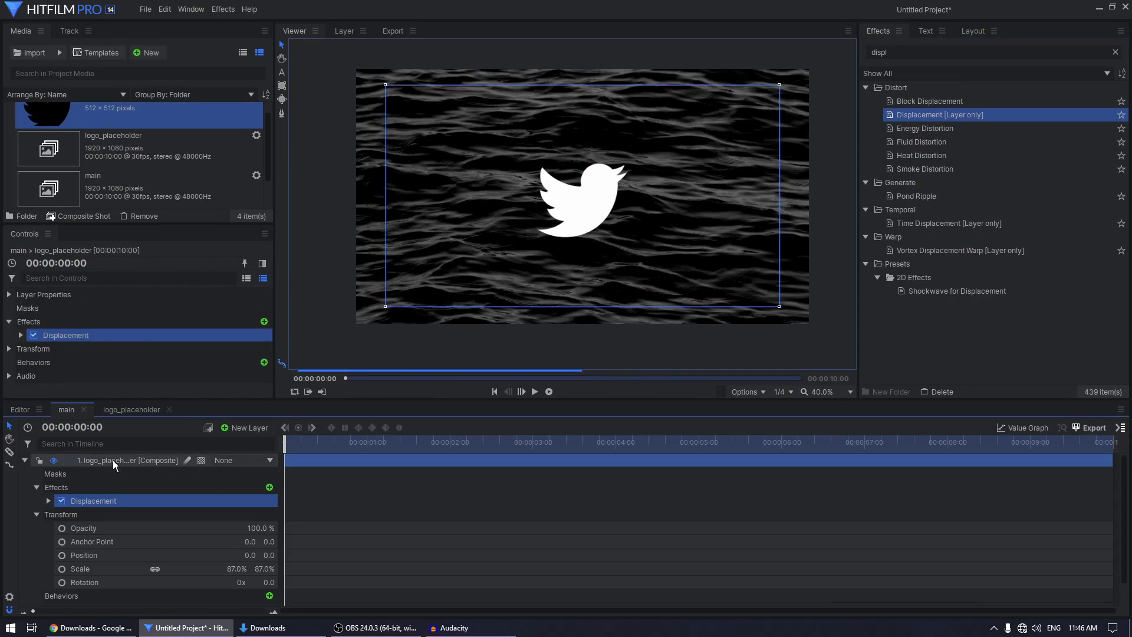
{"action": "left_click", "coordinate": [21, 336]}
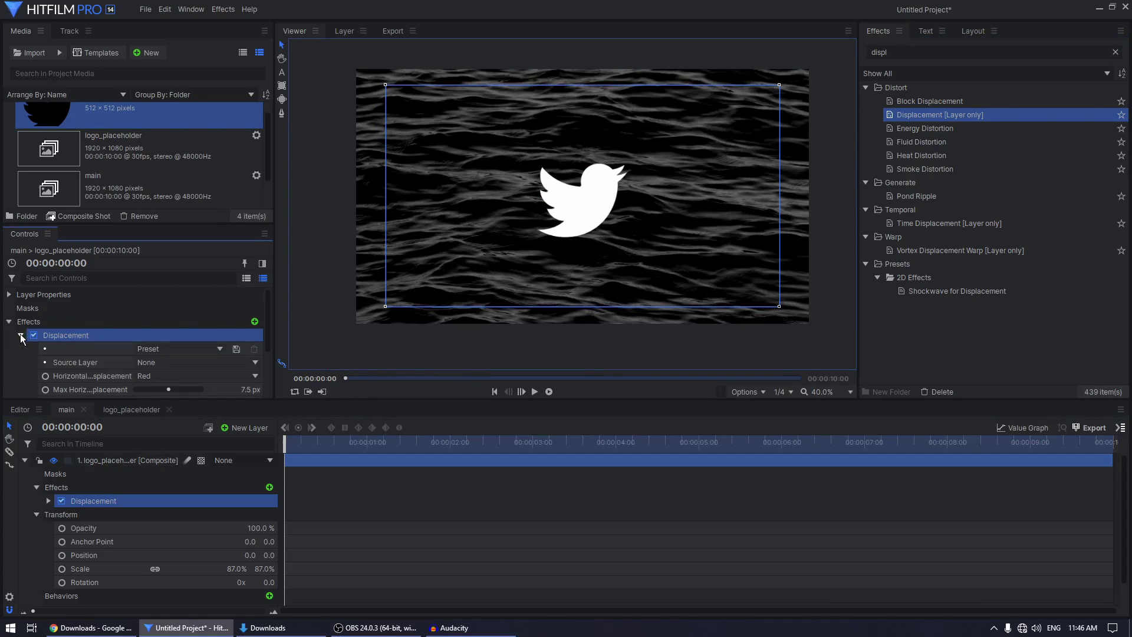
{"action": "left_click", "coordinate": [142, 362]}
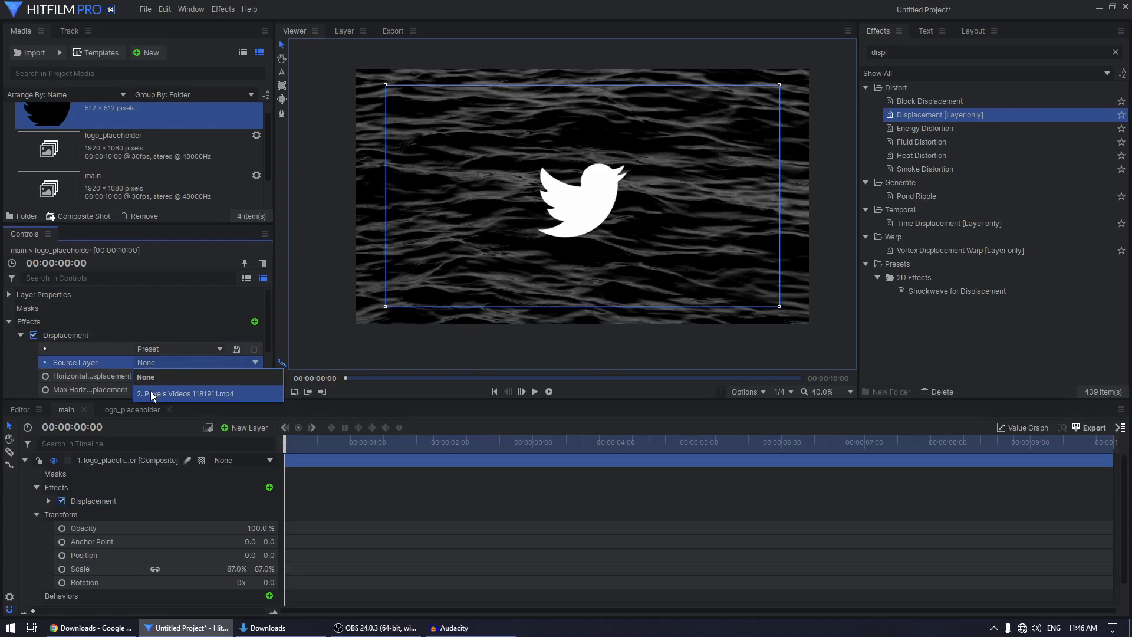
{"action": "left_click", "coordinate": [150, 391]}
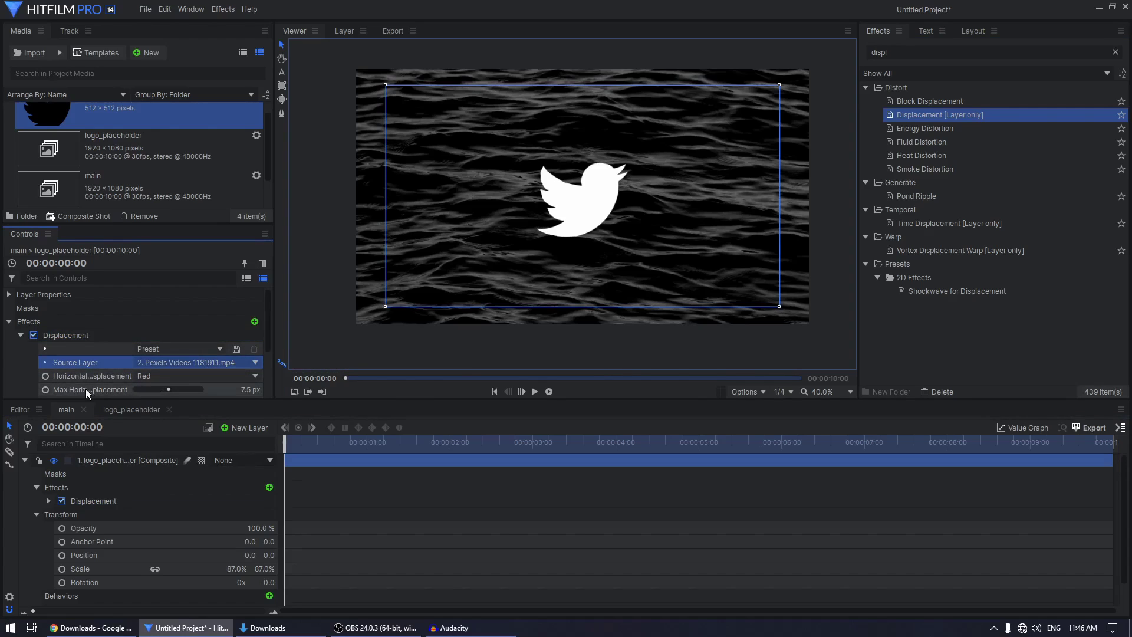
Set maximum horizontal and vertical displacement to 50 px and preview about one second in.
{"action": "scroll", "coordinate": [83, 387], "scroll_direction": "down", "scroll_amount": 1}
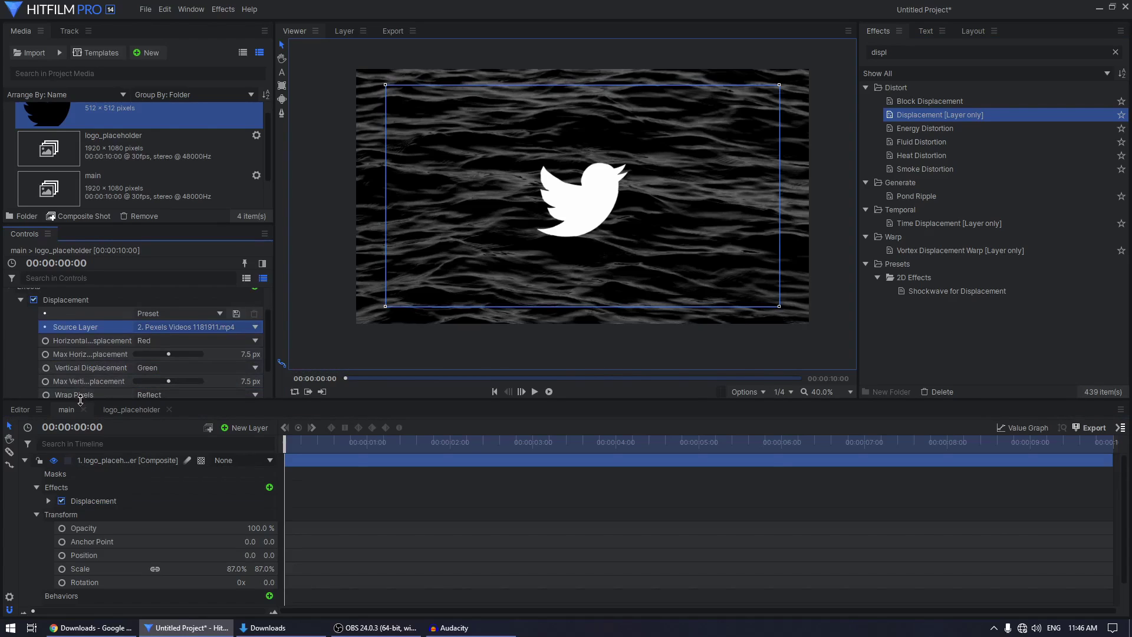
{"action": "left_click_drag", "start_coordinate": [80, 401], "coordinate": [106, 441]}
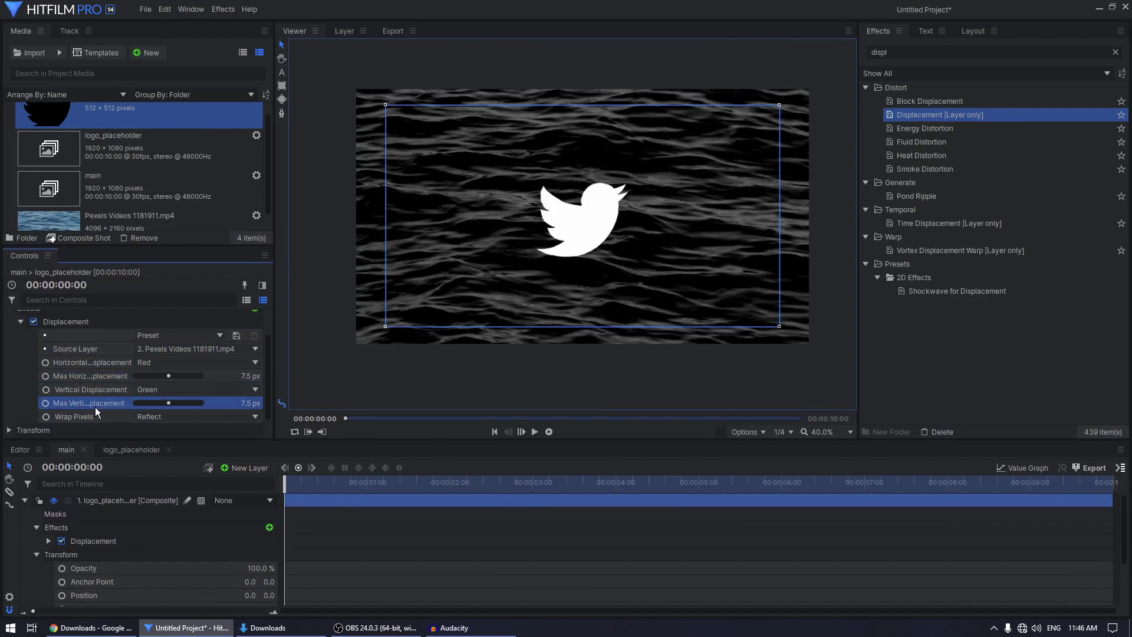
{"action": "left_click", "coordinate": [252, 375]}
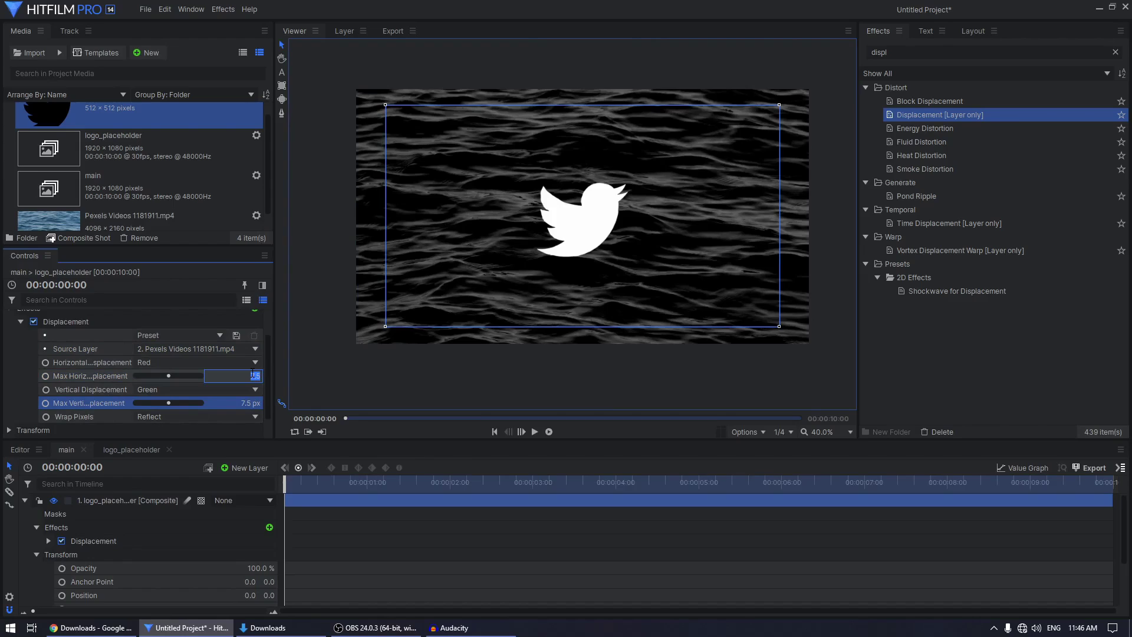
{"action": "type", "text": "50"}
{"action": "left_click", "coordinate": [257, 403]}
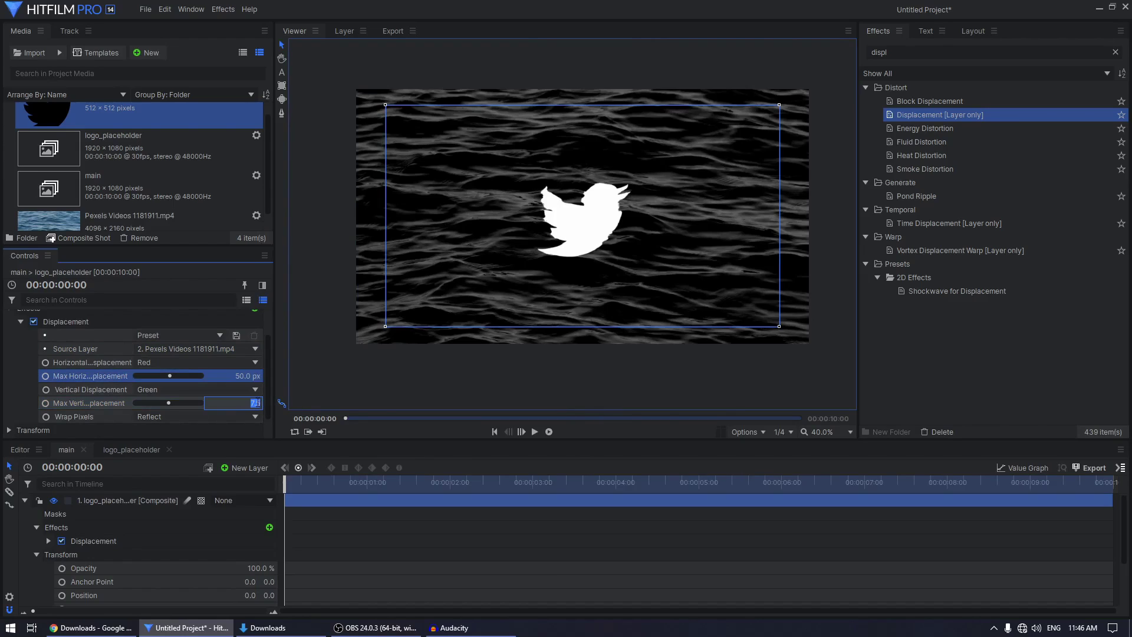
{"action": "key", "text": "BackSpace"}
{"action": "key", "text": "Return"}
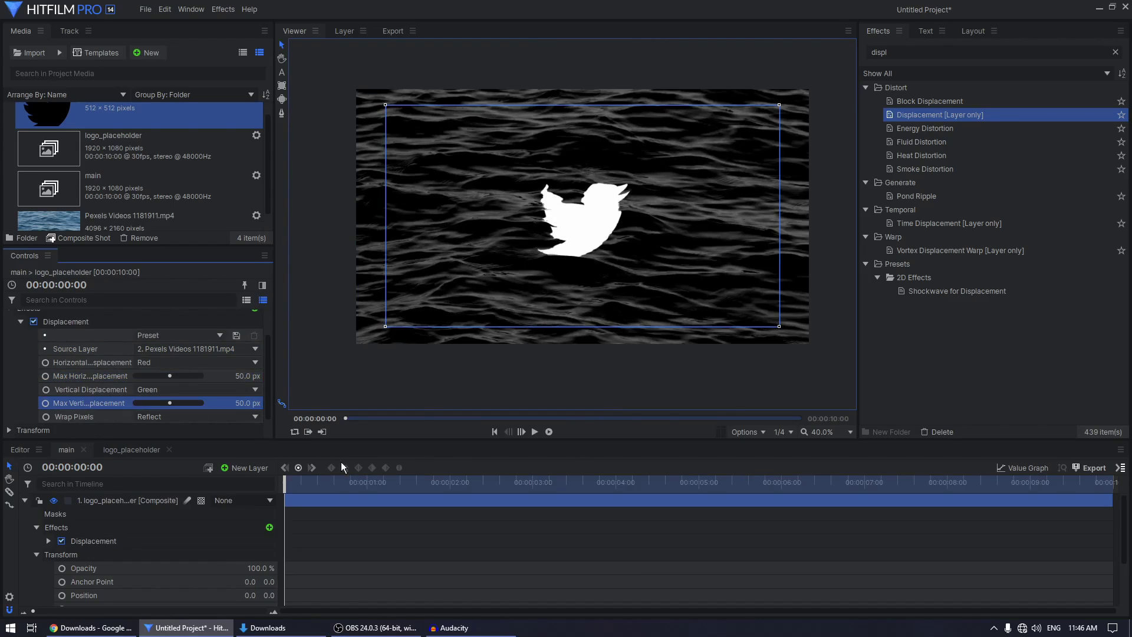
{"action": "mouse_move", "coordinate": [333, 492]}
{"action": "left_mouse_down"}
{"action": "mouse_move", "coordinate": [369, 491]}
{"action": "mouse_move", "coordinate": [346, 491]}
{"action": "left_mouse_up"}
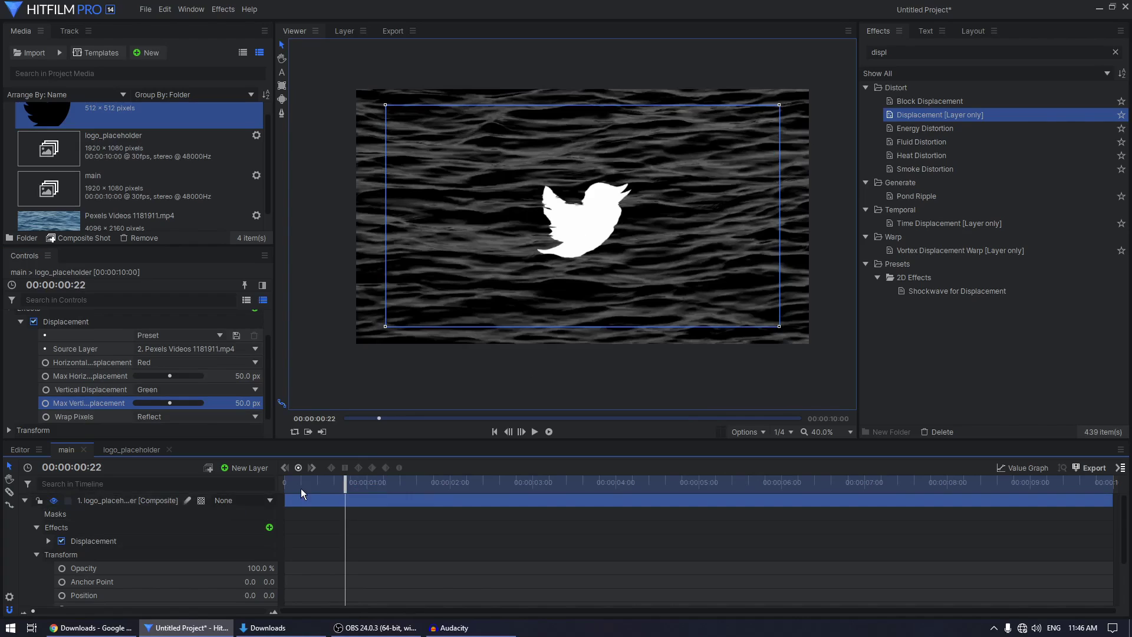
Duplicate the water footage layer and move the copy to the top.
{"action": "key", "text": "Home"}
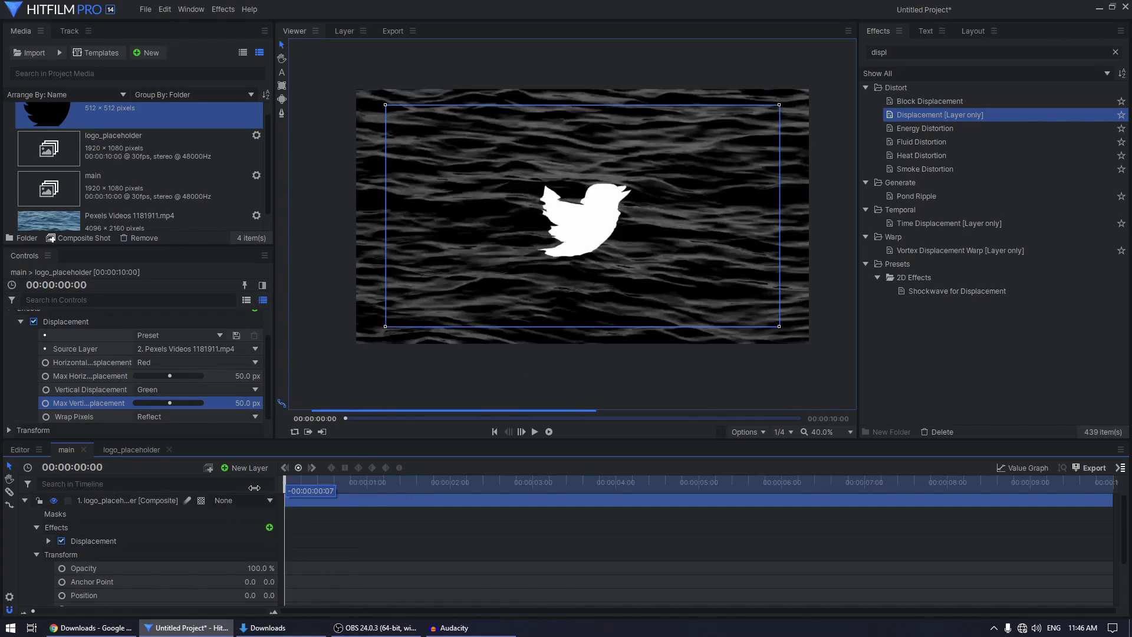
{"action": "left_click", "coordinate": [25, 501]}
{"action": "left_click", "coordinate": [99, 522]}
{"action": "left_click", "coordinate": [102, 519]}
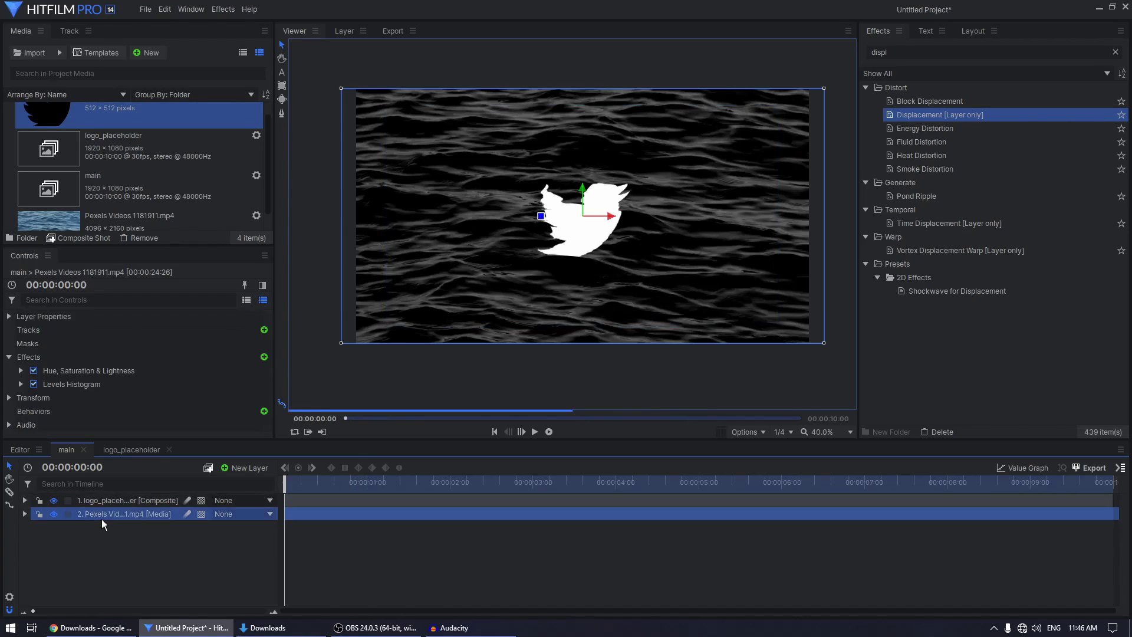
{"action": "key", "text": "ctrl+d"}
{"action": "left_click_drag", "start_coordinate": [126, 514], "coordinate": [123, 498]}
Set the water copy's Transform Opacity to 70%.
{"action": "left_click", "coordinate": [25, 500]}
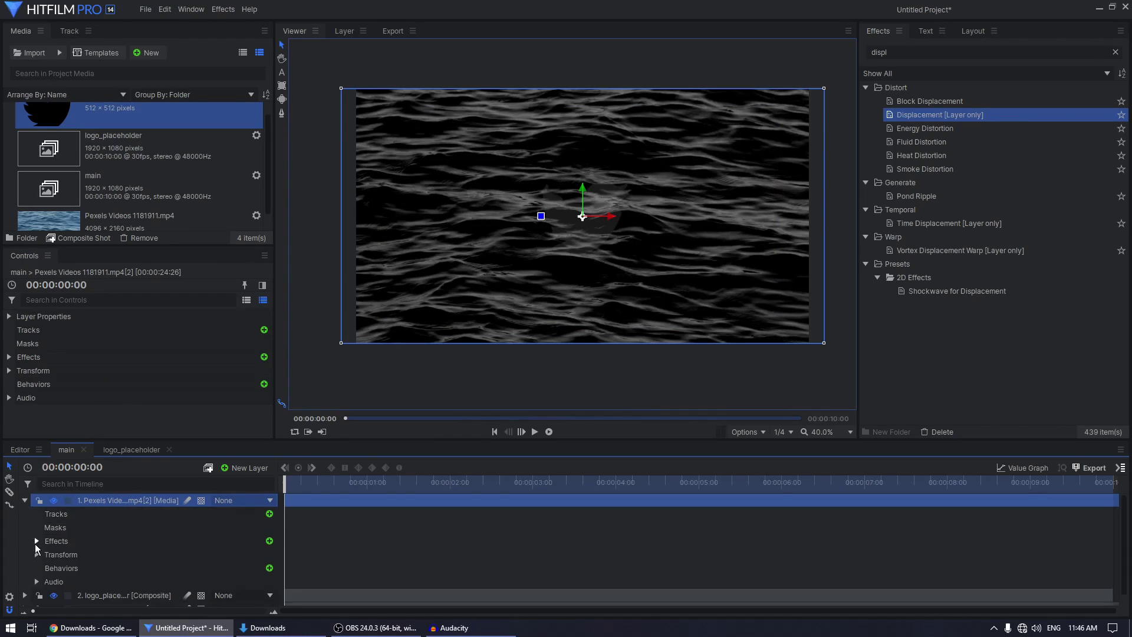
{"action": "left_click", "coordinate": [36, 541]}
{"action": "left_click", "coordinate": [37, 554]}
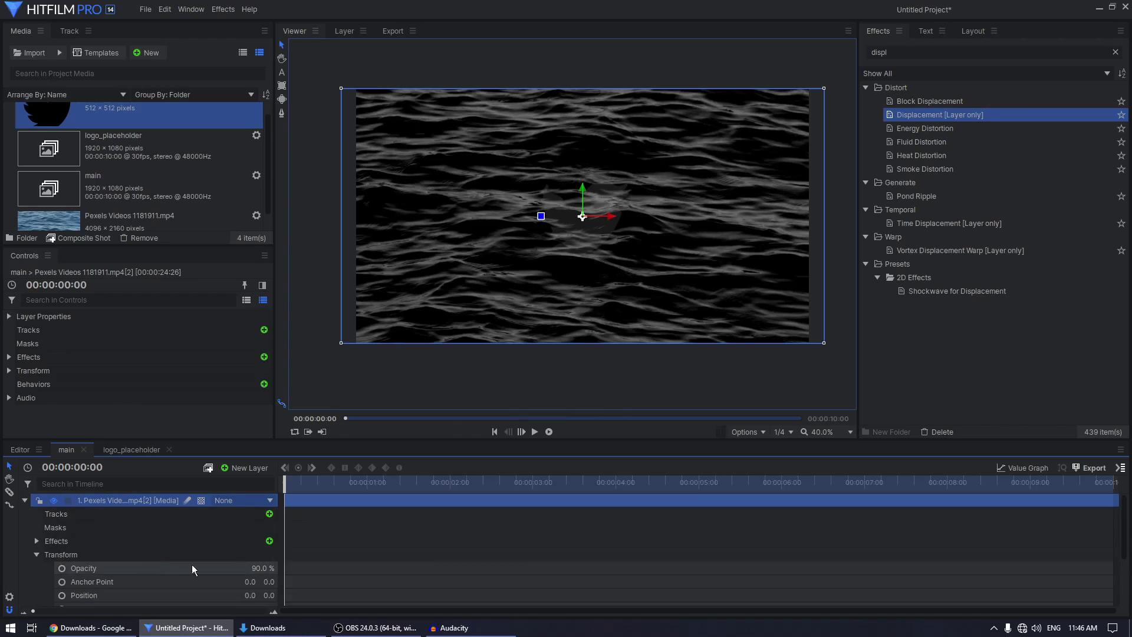
{"action": "left_click", "coordinate": [264, 568]}
{"action": "type", "text": "70"}
{"action": "key", "text": "Return"}
{"action": "left_click", "coordinate": [23, 501]}
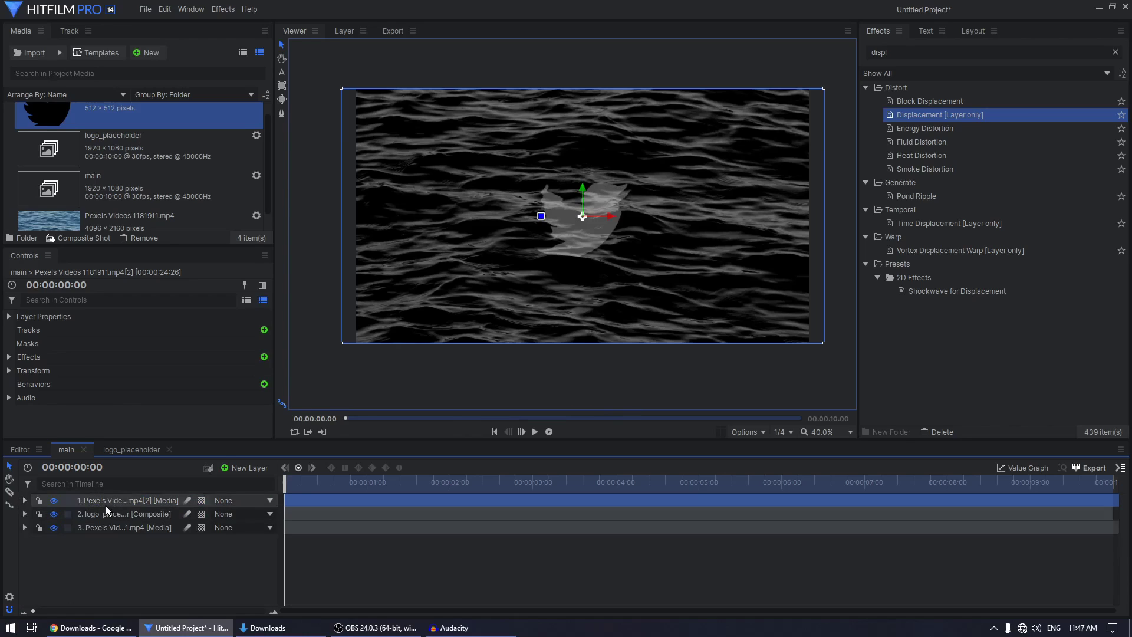
Set the water copy's blend mode to Overlay.
{"action": "right_click", "coordinate": [105, 505]}
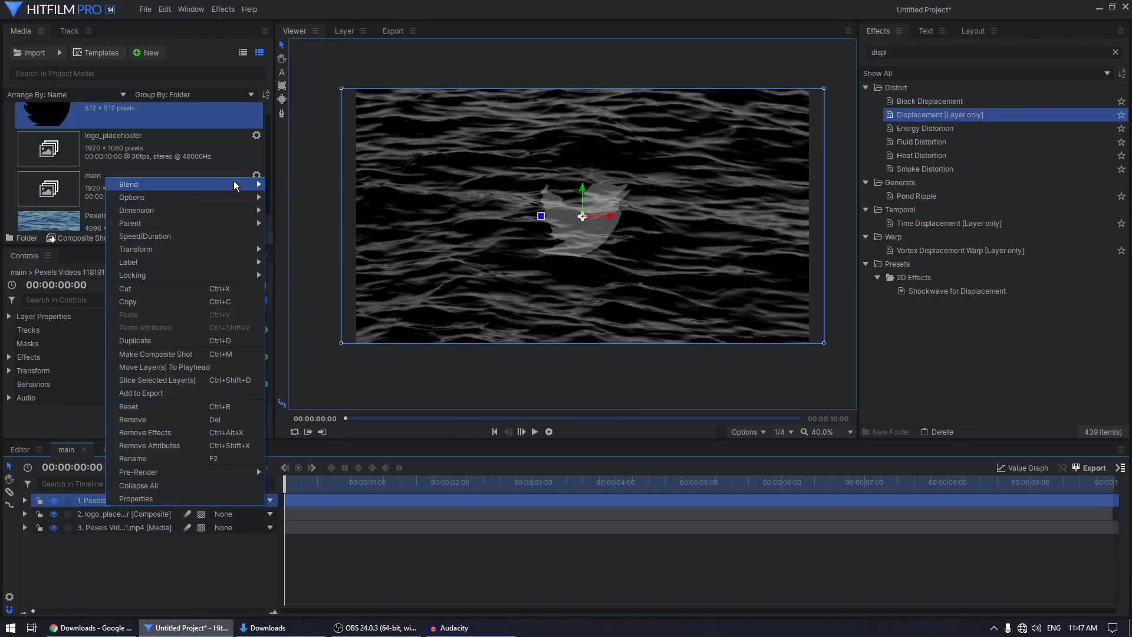
{"action": "mouse_move", "coordinate": [234, 180]}
{"action": "left_click", "coordinate": [289, 378]}
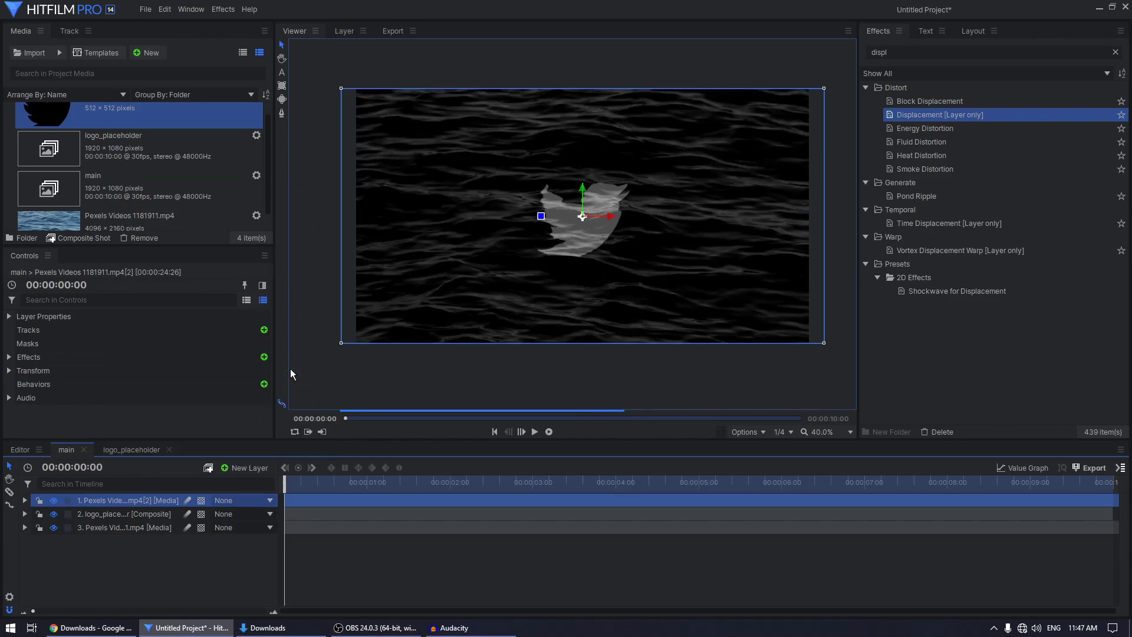
{"action": "left_click", "coordinate": [176, 589]}
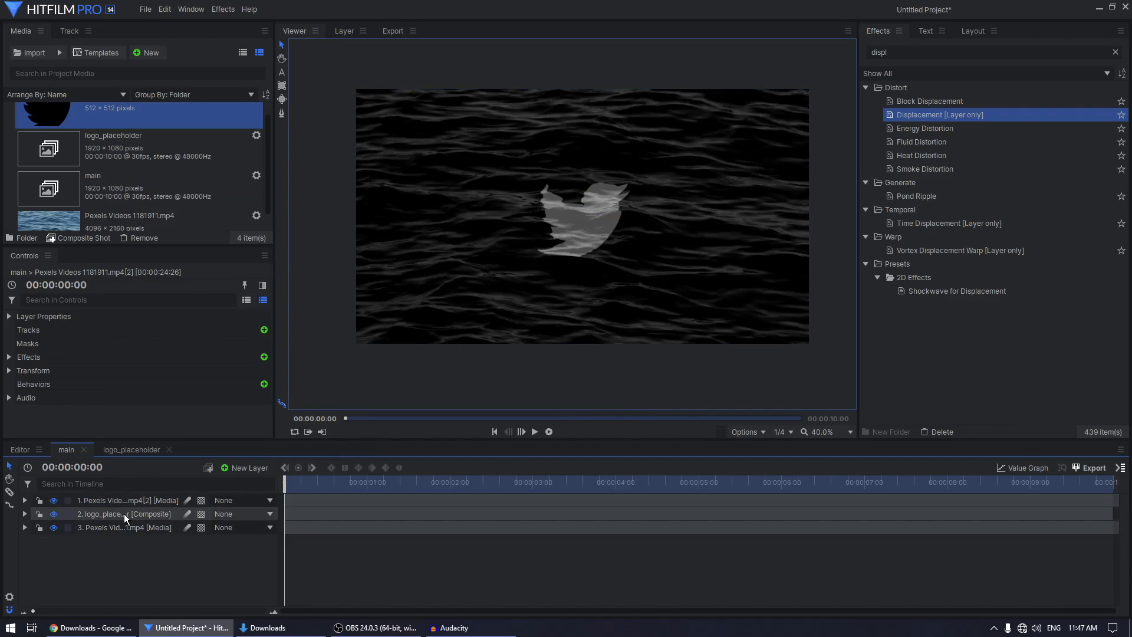
Add a new grade layer named vignette.
{"action": "left_click", "coordinate": [240, 469]}
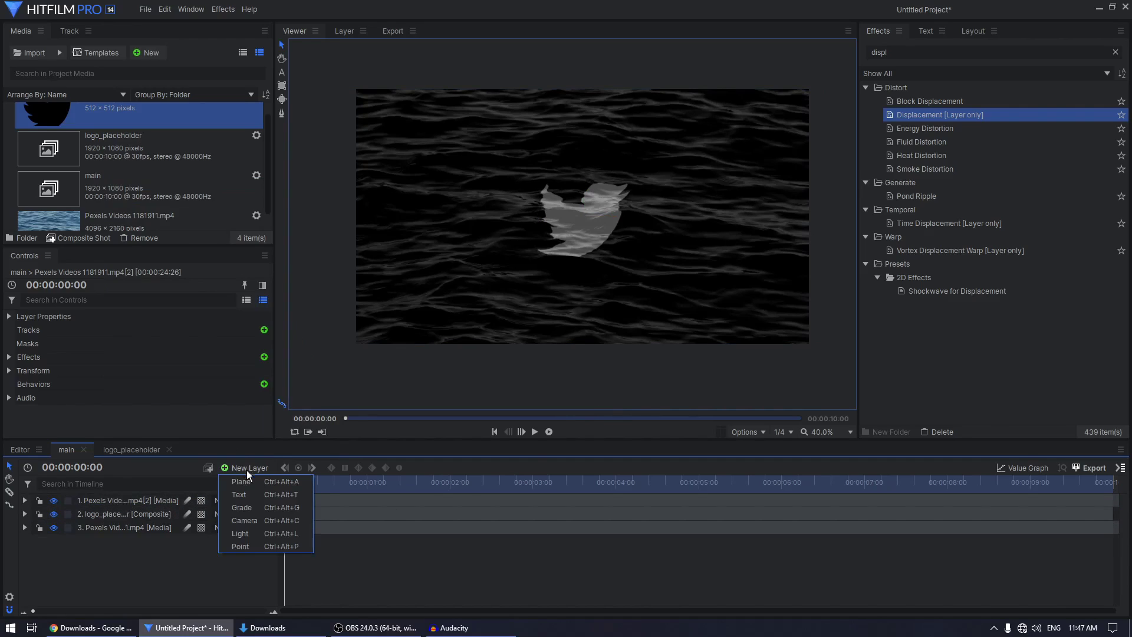
{"action": "left_click", "coordinate": [243, 508]}
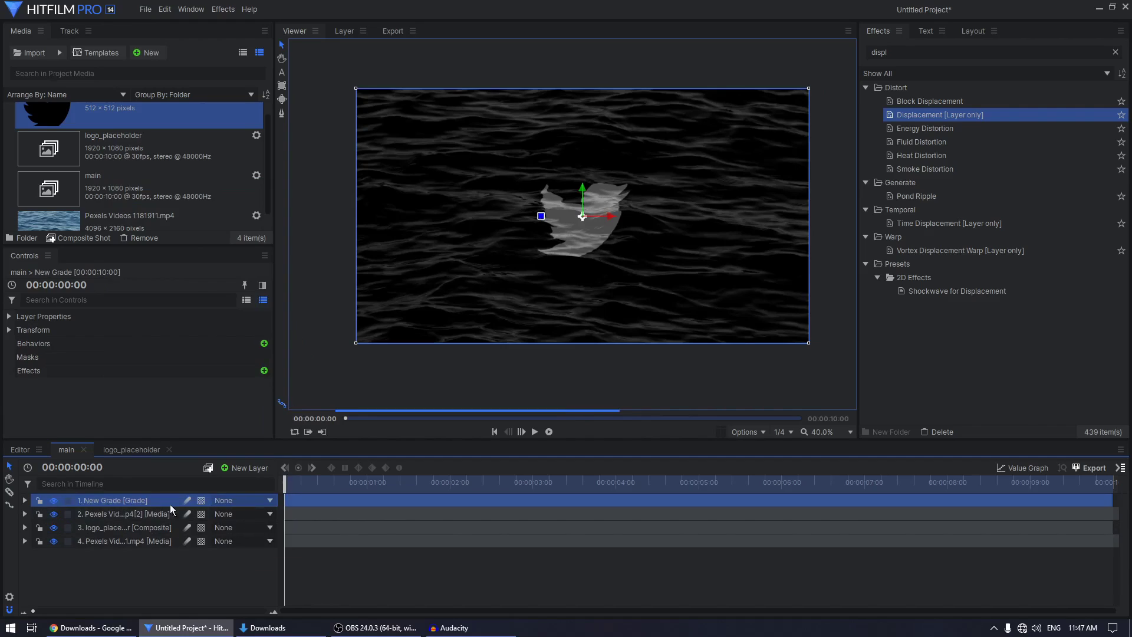
{"action": "double_click", "coordinate": [132, 500]}
{"action": "type", "text": "v"}
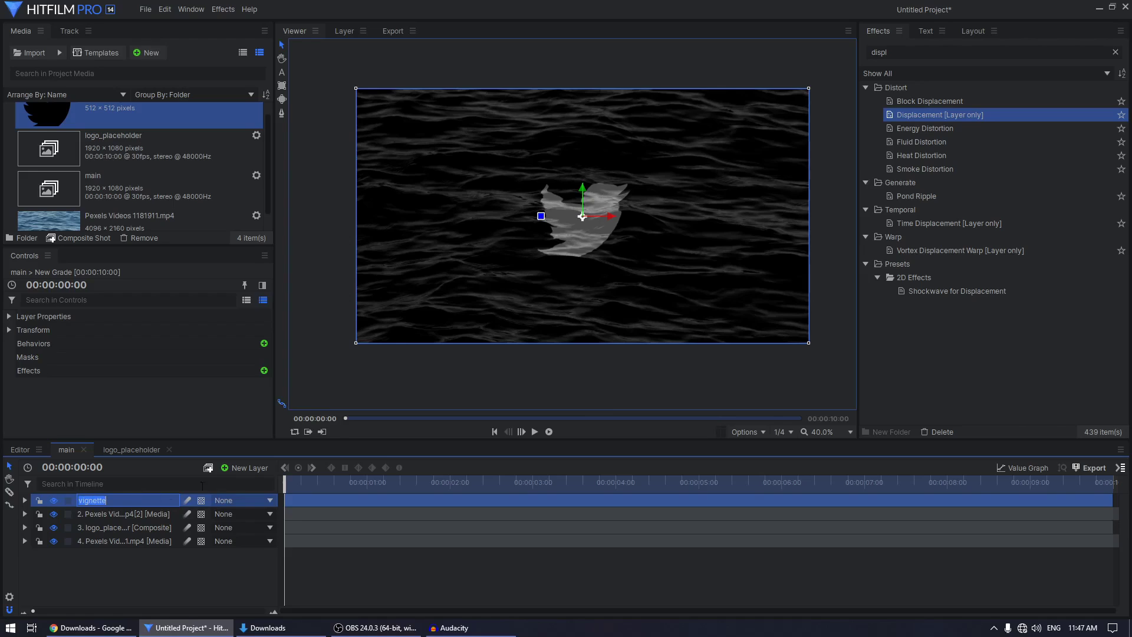
{"action": "type", "text": "ignette"}
{"action": "key", "text": "Return"}
Apply the Vignette 1080p preset to the vignette layer and narrow its width.
{"action": "left_click", "coordinate": [892, 53]}
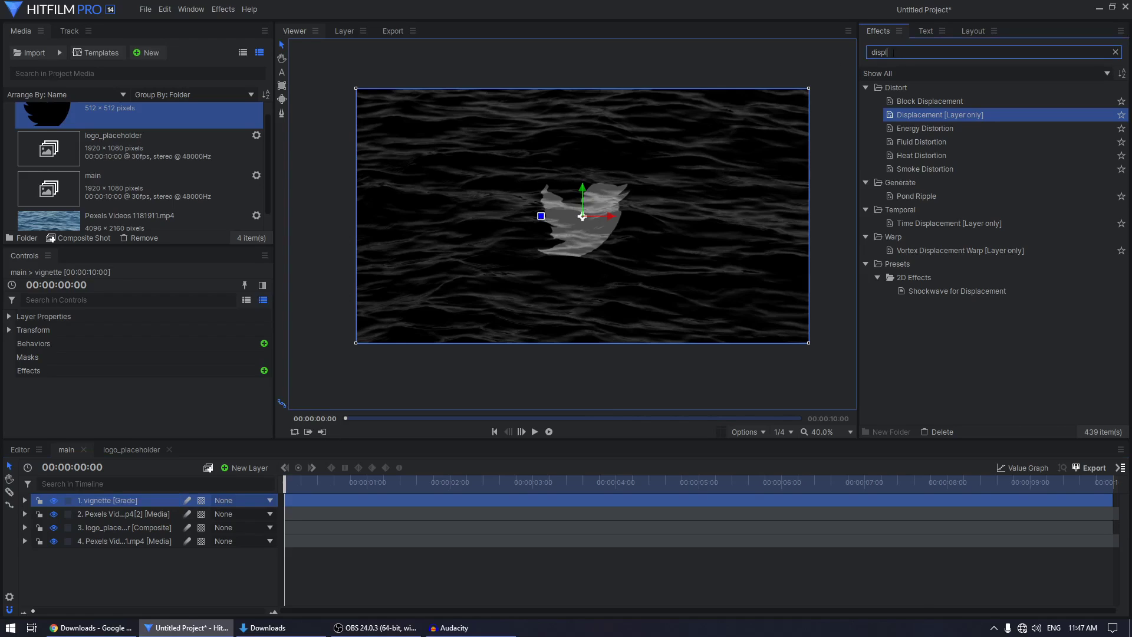
{"action": "type", "text": "vignette"}
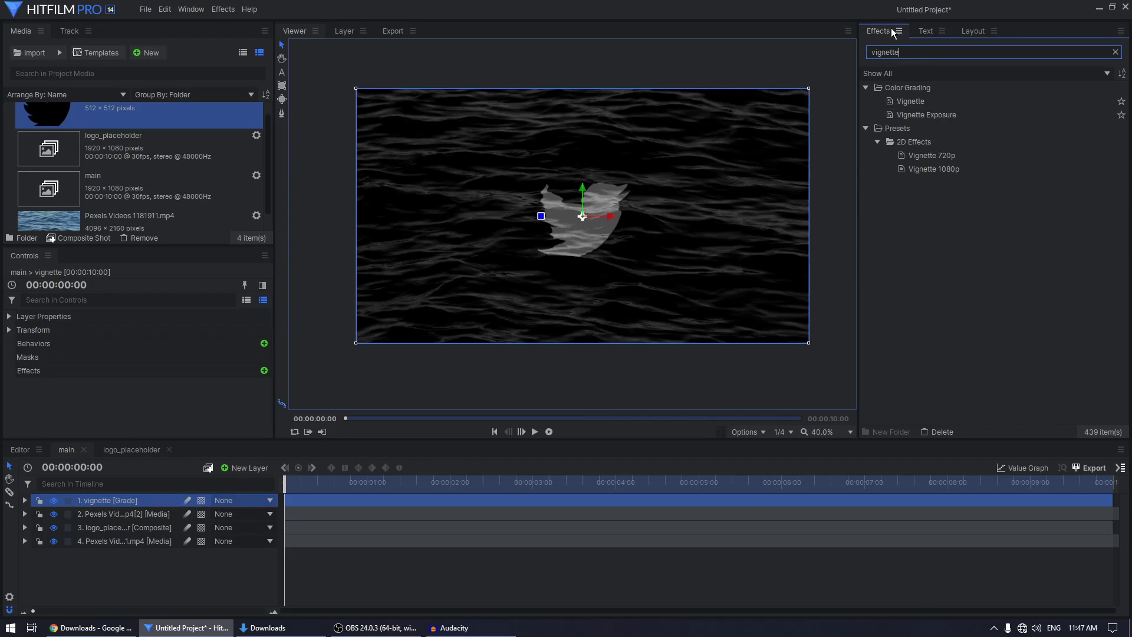
{"action": "left_click_drag", "start_coordinate": [923, 169], "coordinate": [126, 500]}
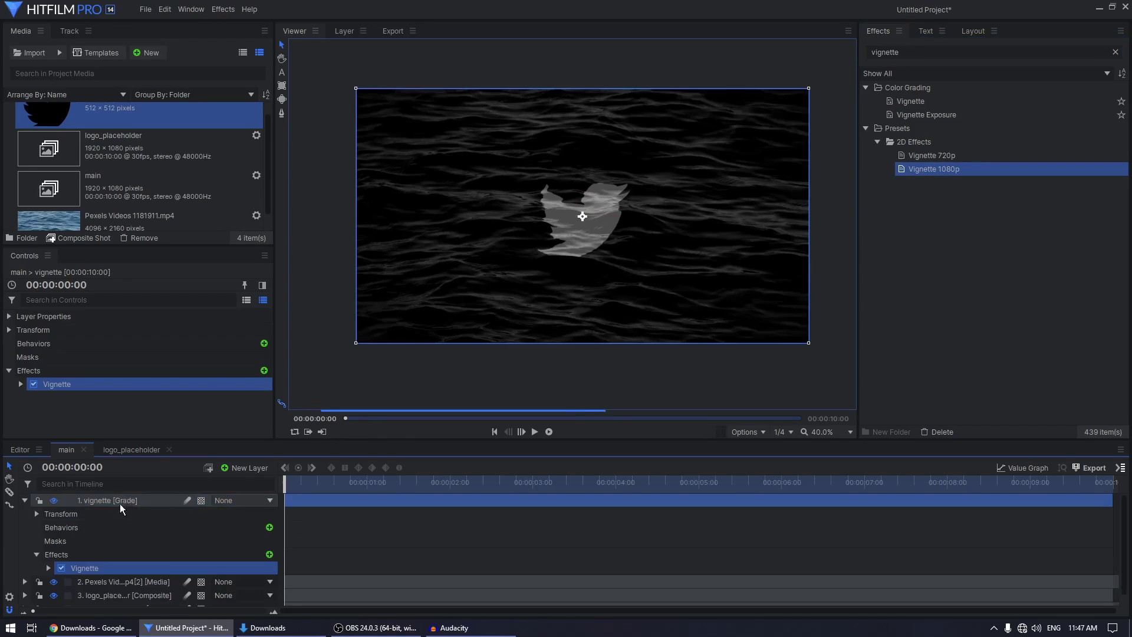
{"action": "left_click", "coordinate": [20, 384]}
{"action": "scroll", "coordinate": [148, 394], "scroll_direction": "down", "scroll_amount": 1}
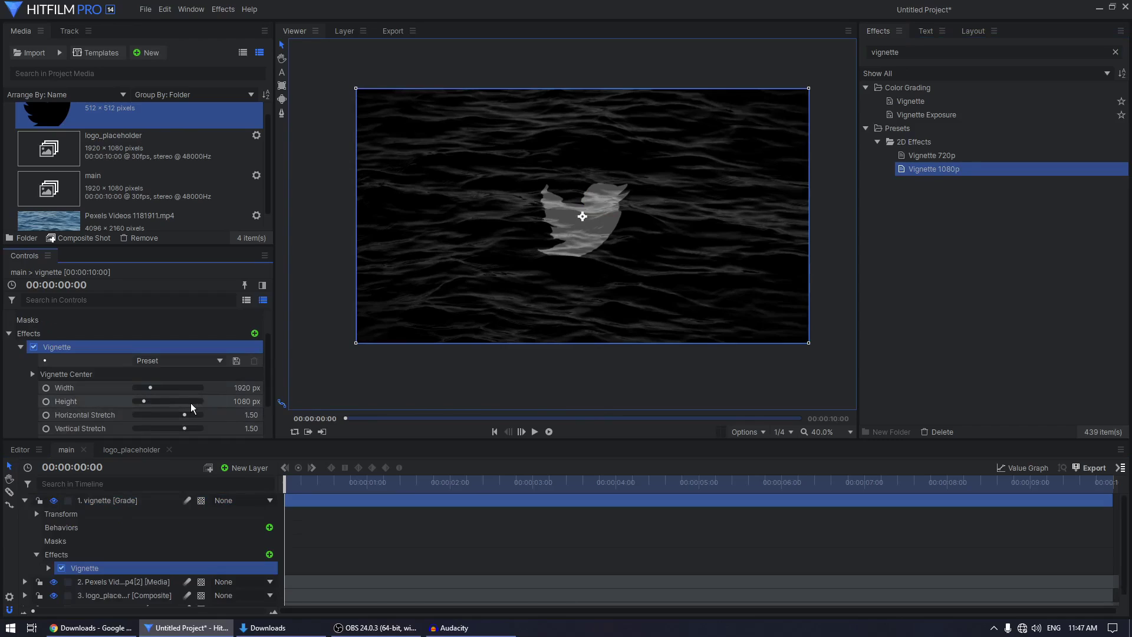
{"action": "left_click_drag", "start_coordinate": [243, 387], "coordinate": [204, 358]}
{"action": "scroll", "coordinate": [170, 425], "scroll_direction": "down", "scroll_amount": 2}
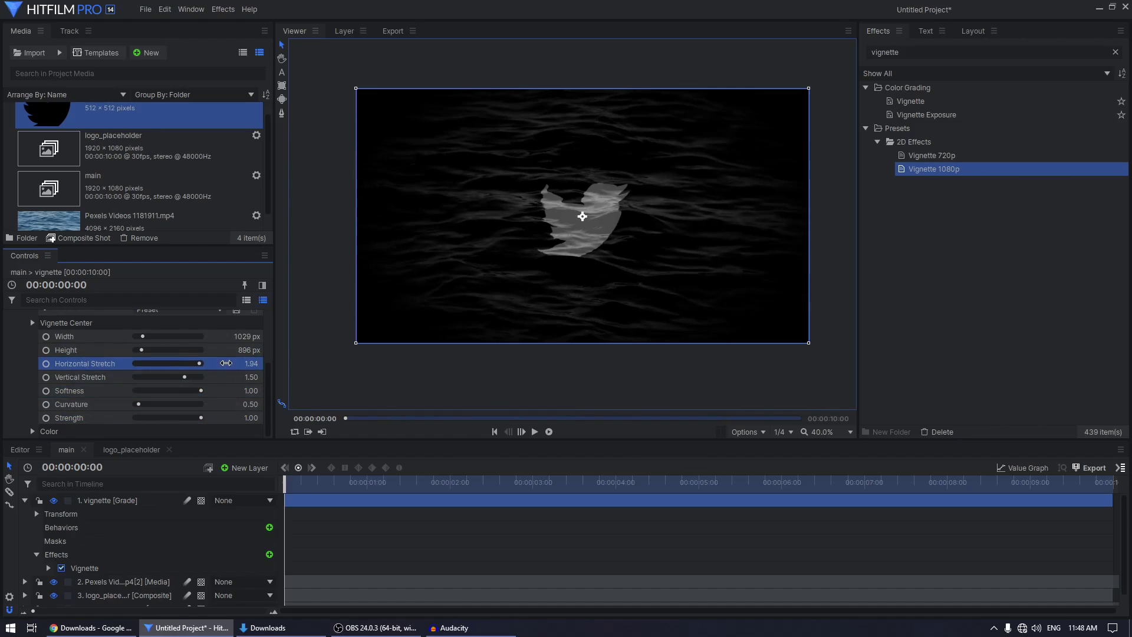
{"action": "left_click", "coordinate": [83, 500]}
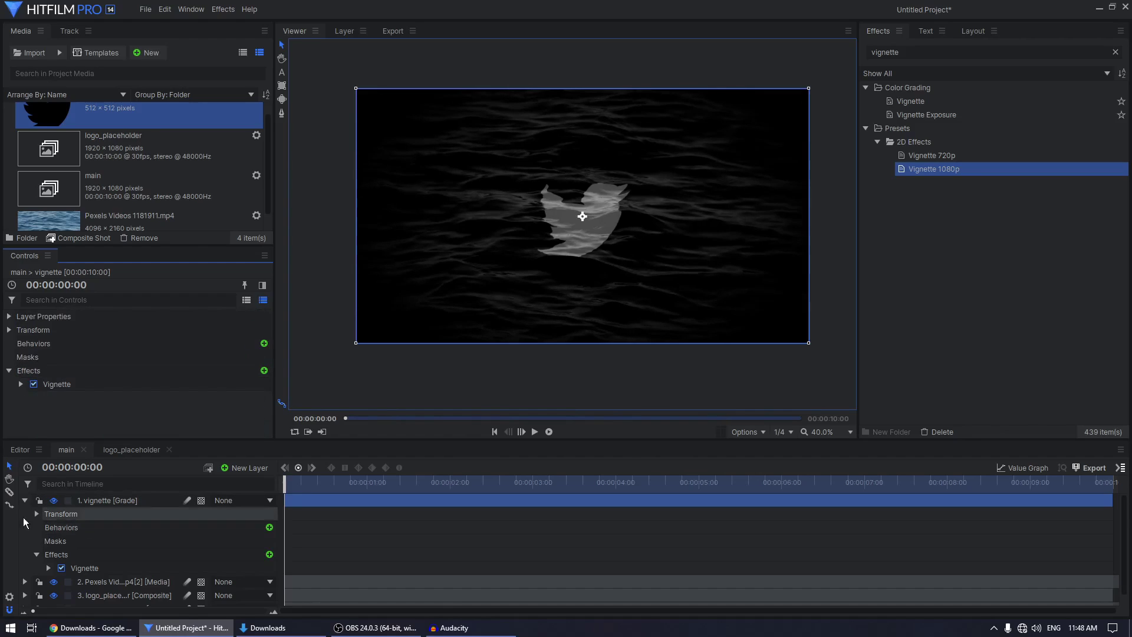
Add a starting keyframe for logo_placeholder's Max Horizontal Displacement.
{"action": "left_click", "coordinate": [25, 500]}
{"action": "left_click", "coordinate": [145, 527]}
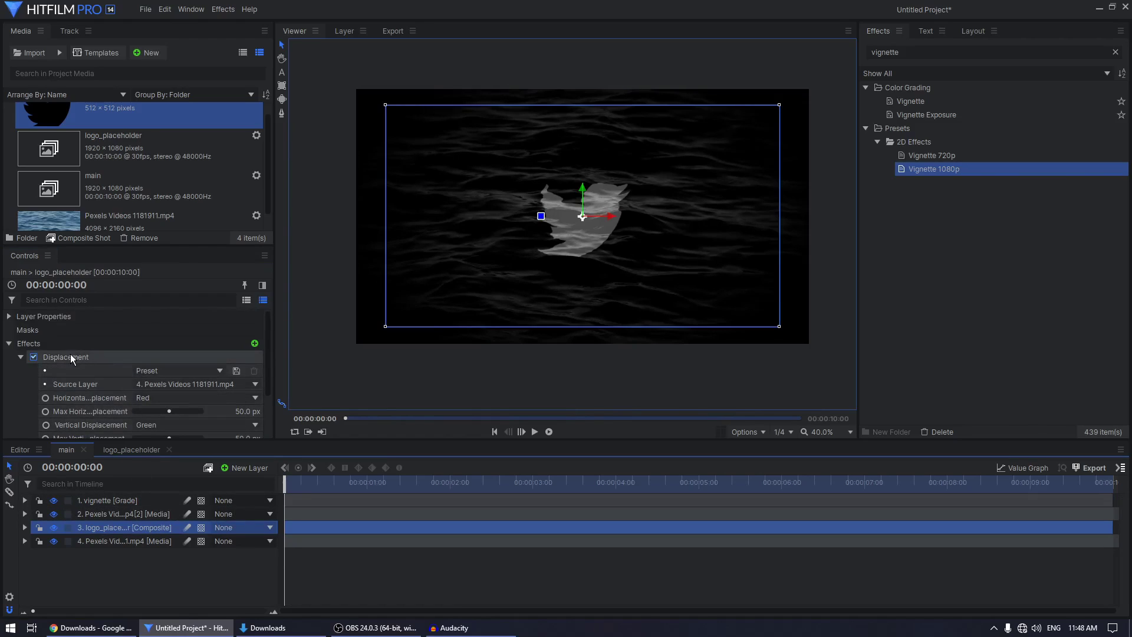
{"action": "left_click", "coordinate": [73, 413]}
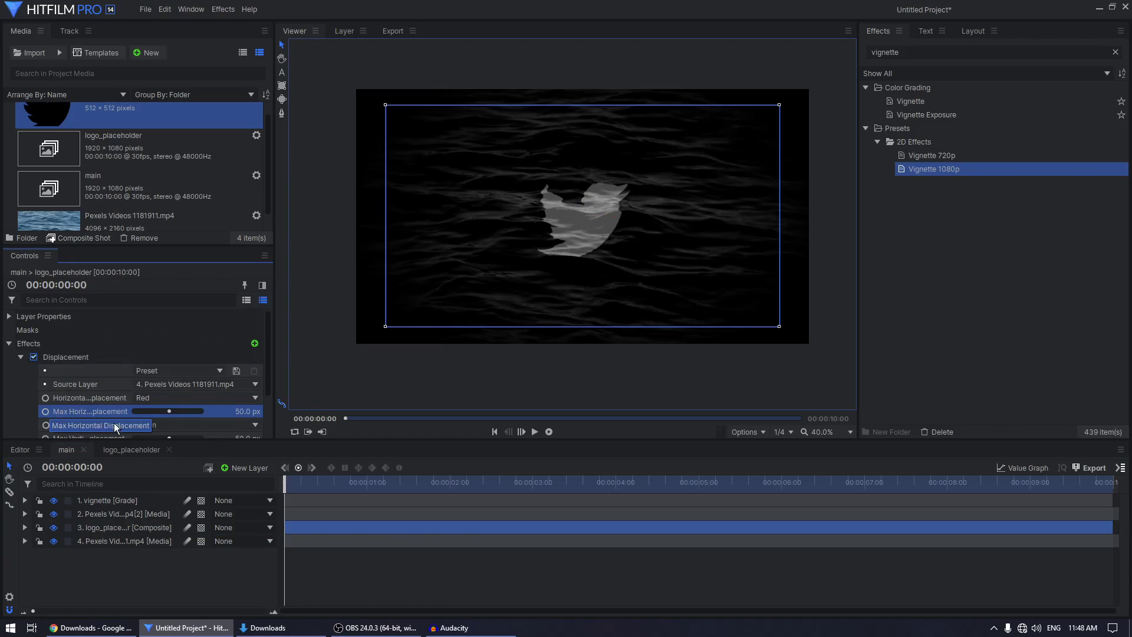
{"action": "scroll", "coordinate": [149, 412], "scroll_direction": "down", "scroll_amount": 2}
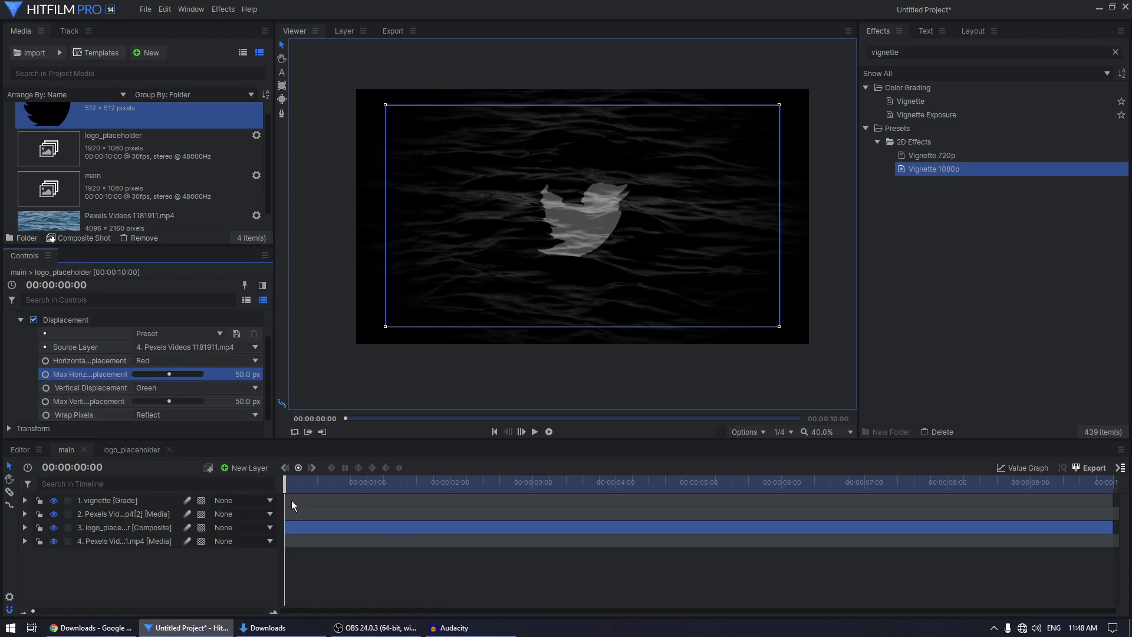
{"action": "left_click", "coordinate": [46, 374]}
Keyframe Max Vertical and Max Horizontal Displacement at the start and at 00:00:03:00, both 50 px.
{"action": "left_click", "coordinate": [46, 401]}
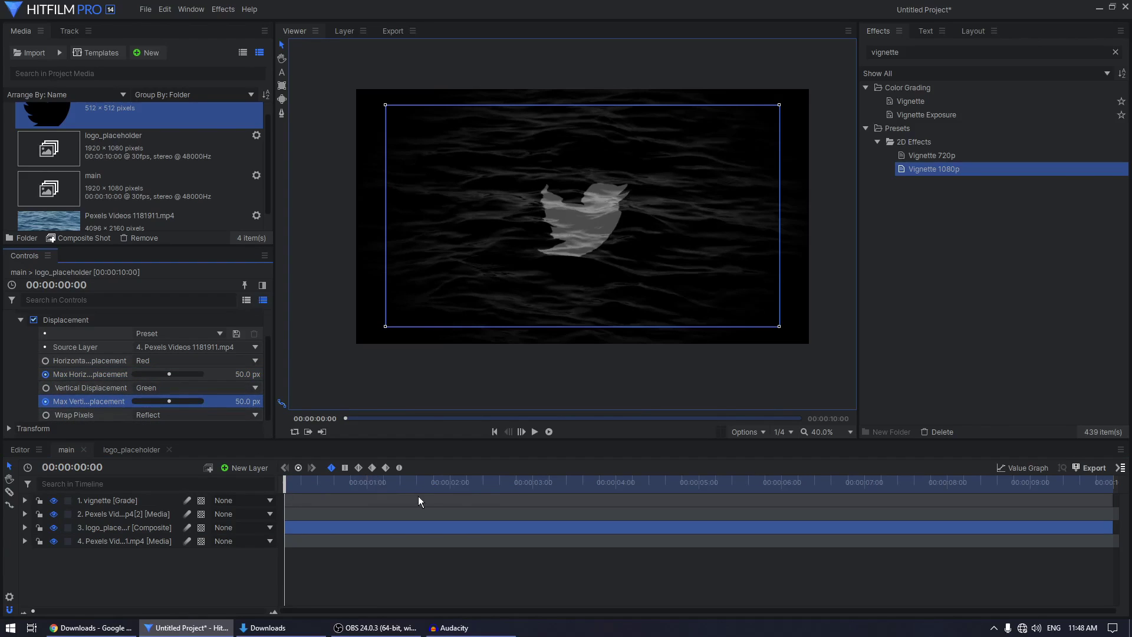
{"action": "left_click", "coordinate": [533, 485]}
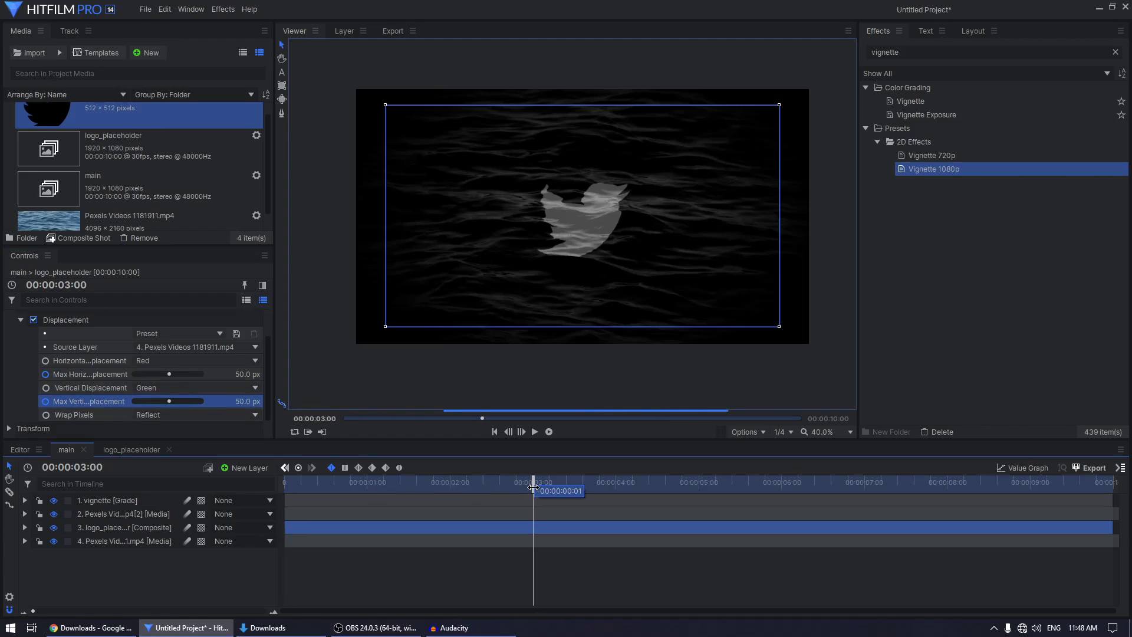
{"action": "left_click", "coordinate": [298, 468]}
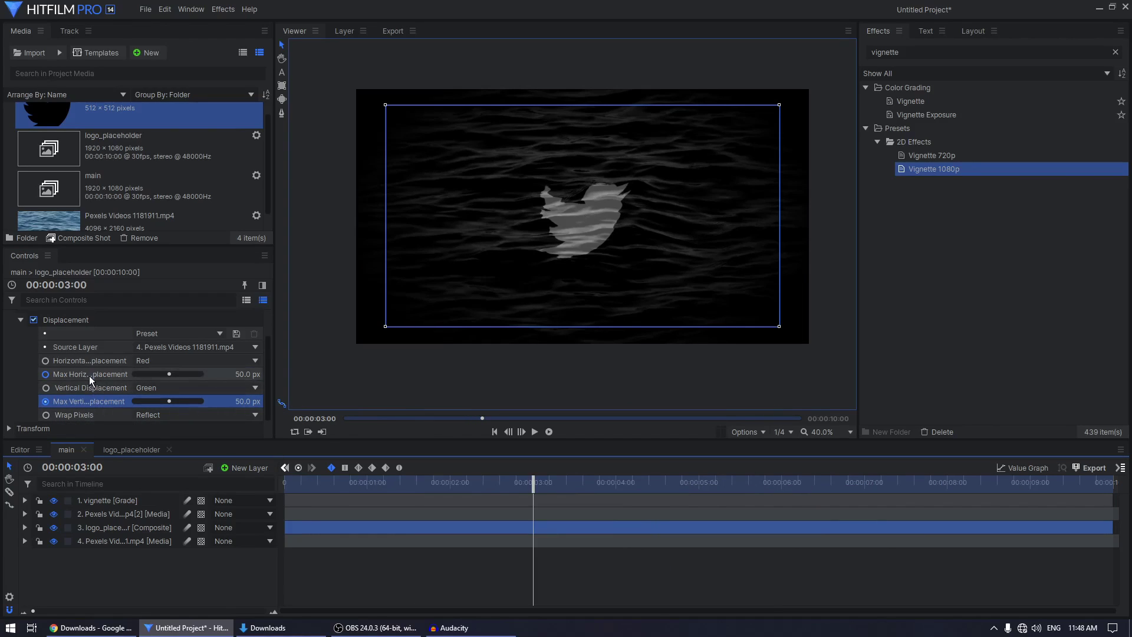
{"action": "left_click", "coordinate": [90, 374]}
{"action": "left_click", "coordinate": [298, 468]}
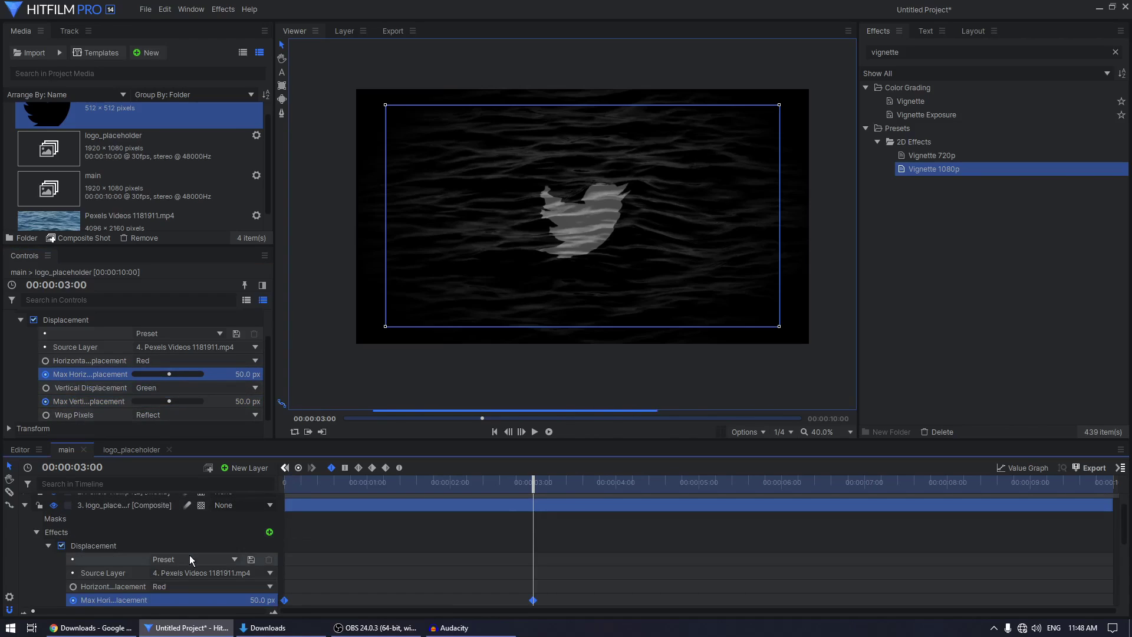
Copy both 3-second displacement keyframes to the 7-second mark.
{"action": "scroll", "coordinate": [189, 555], "scroll_direction": "down", "scroll_amount": 5}
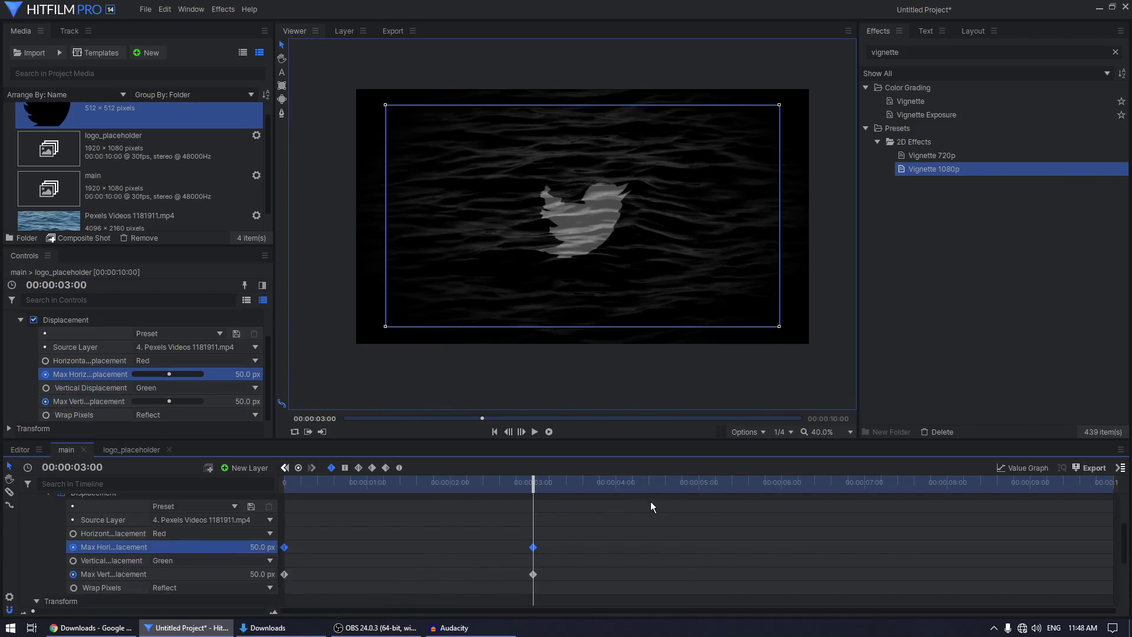
{"action": "left_click", "coordinate": [865, 482]}
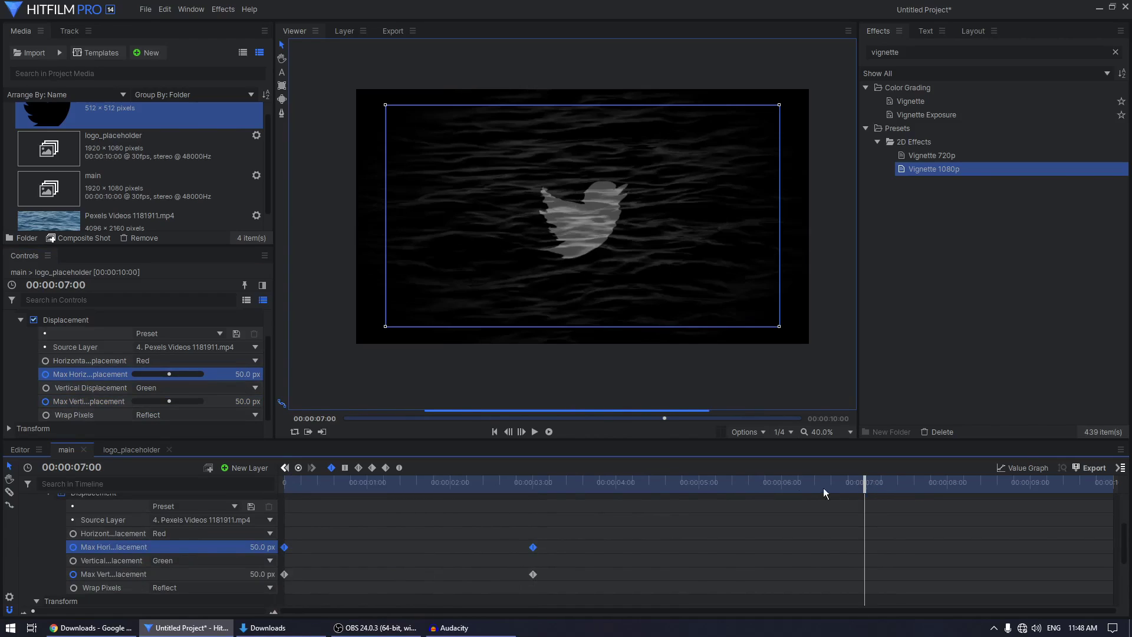
{"action": "left_click", "coordinate": [299, 469]}
{"action": "left_click_drag", "start_coordinate": [563, 537], "coordinate": [518, 574]}
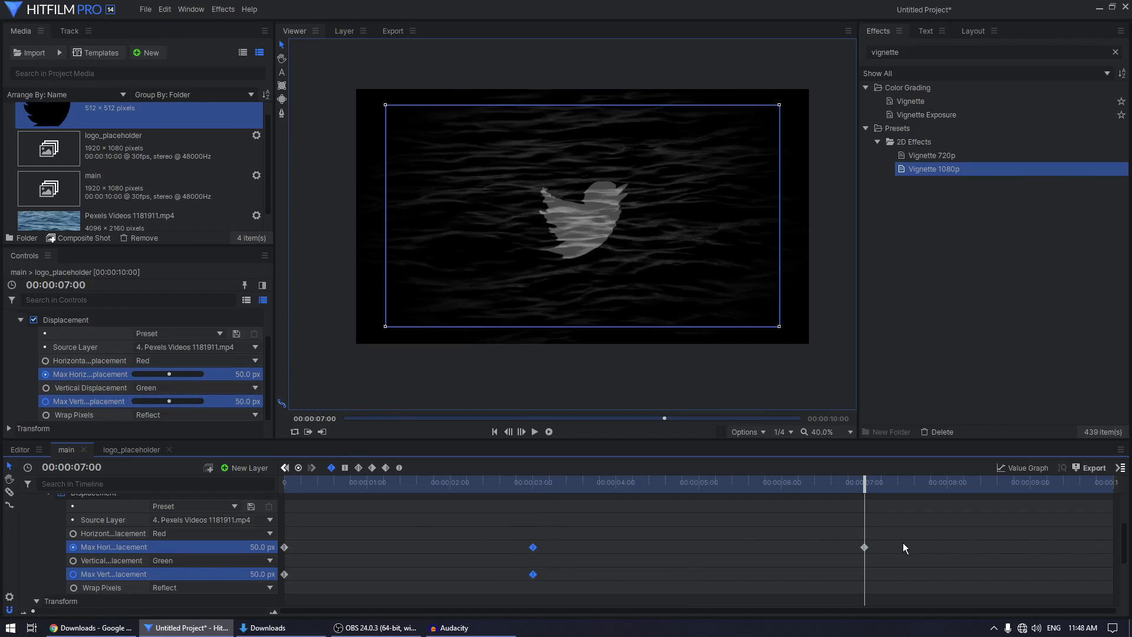
{"action": "key", "text": "ctrl+v"}
Paste both starting displacement keyframes at the clip's end (09:29), then return to the start.
{"action": "key", "text": "End"}
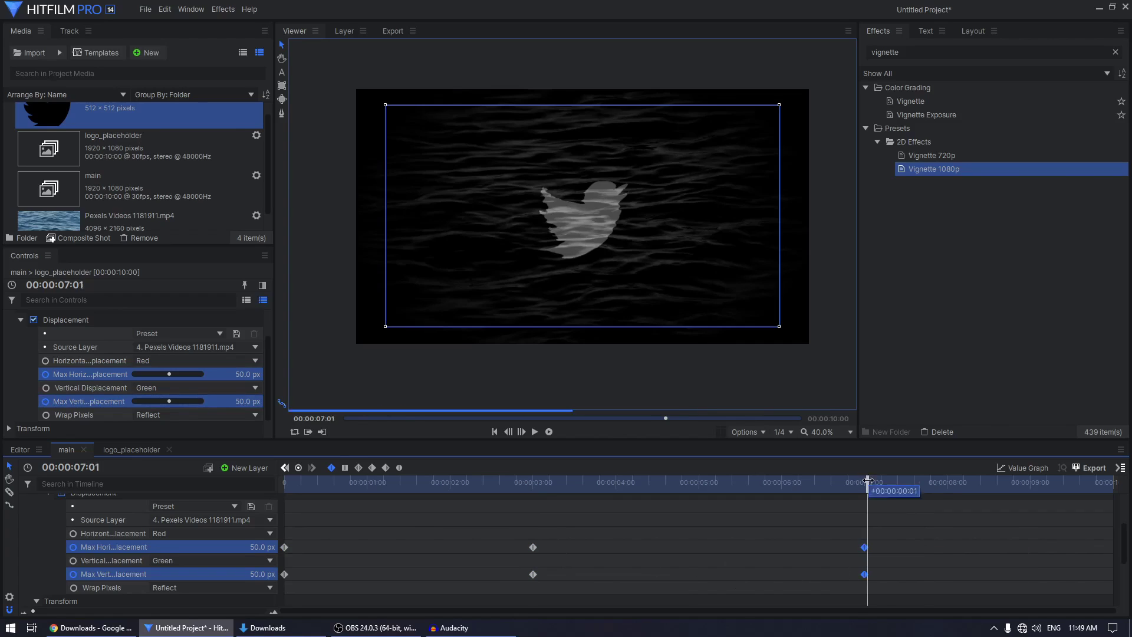
{"action": "left_click_drag", "start_coordinate": [326, 532], "coordinate": [271, 587]}
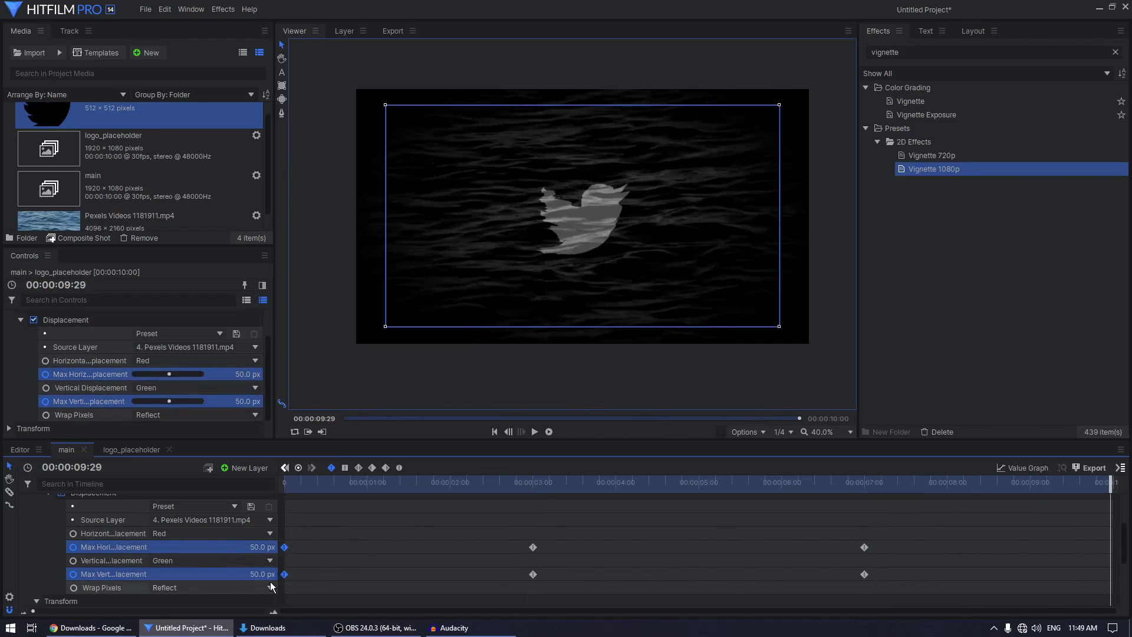
{"action": "key", "text": "ctrl+c"}
{"action": "key", "text": "ctrl+v"}
{"action": "key", "text": "Home"}
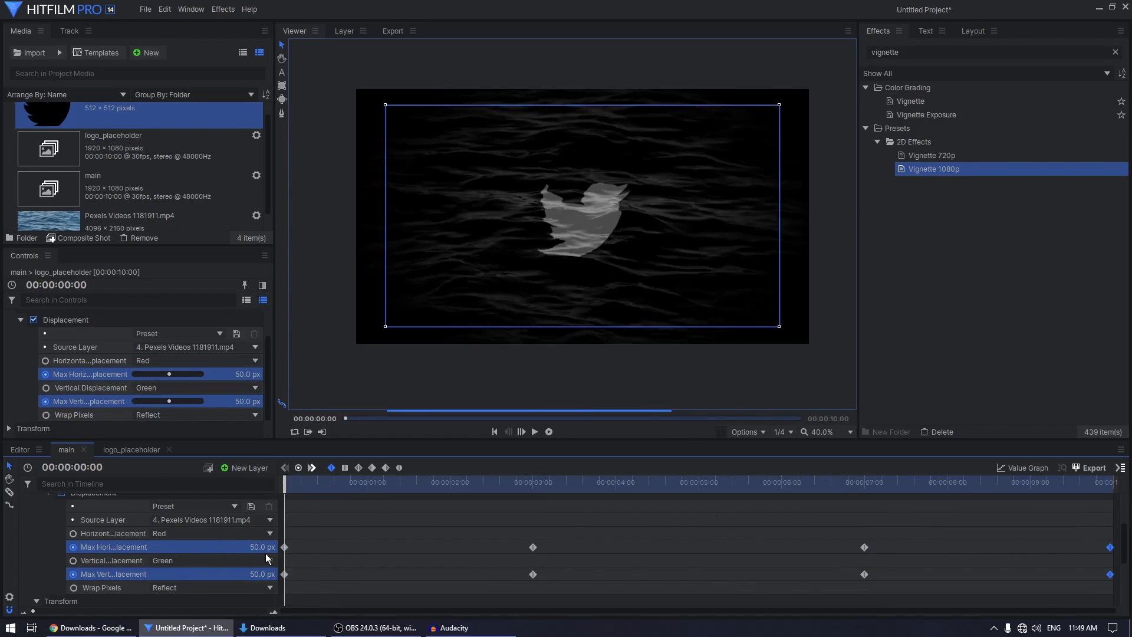
Set the first-frame Max Horizontal and Max Vertical Displacement keyframes to 300 px.
{"action": "left_click", "coordinate": [284, 547]}
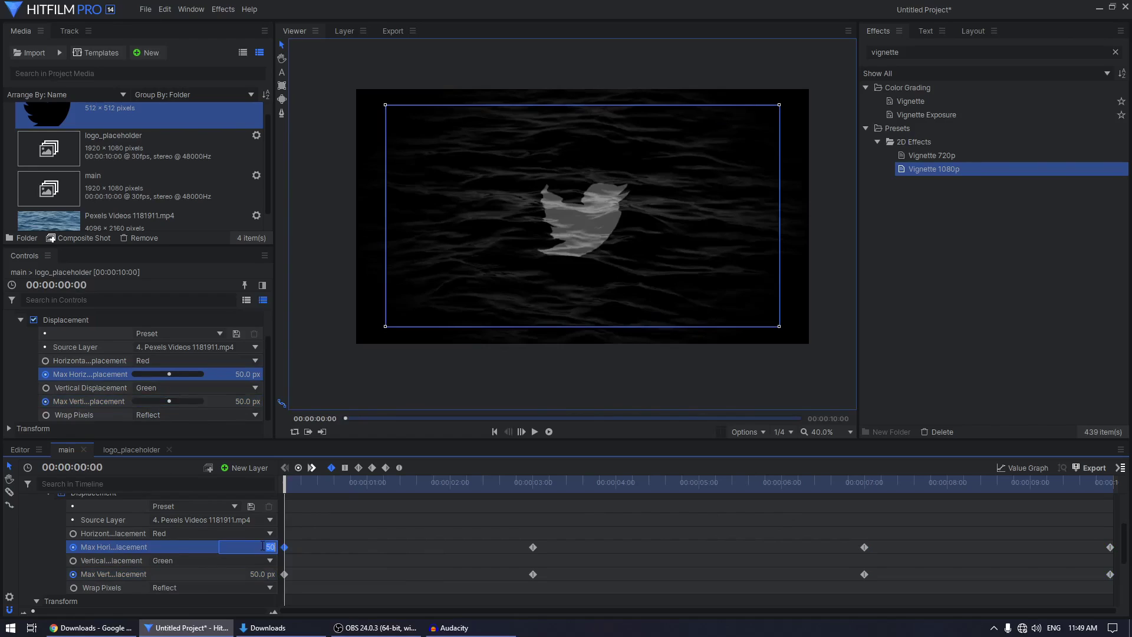
{"action": "left_click", "coordinate": [265, 572]}
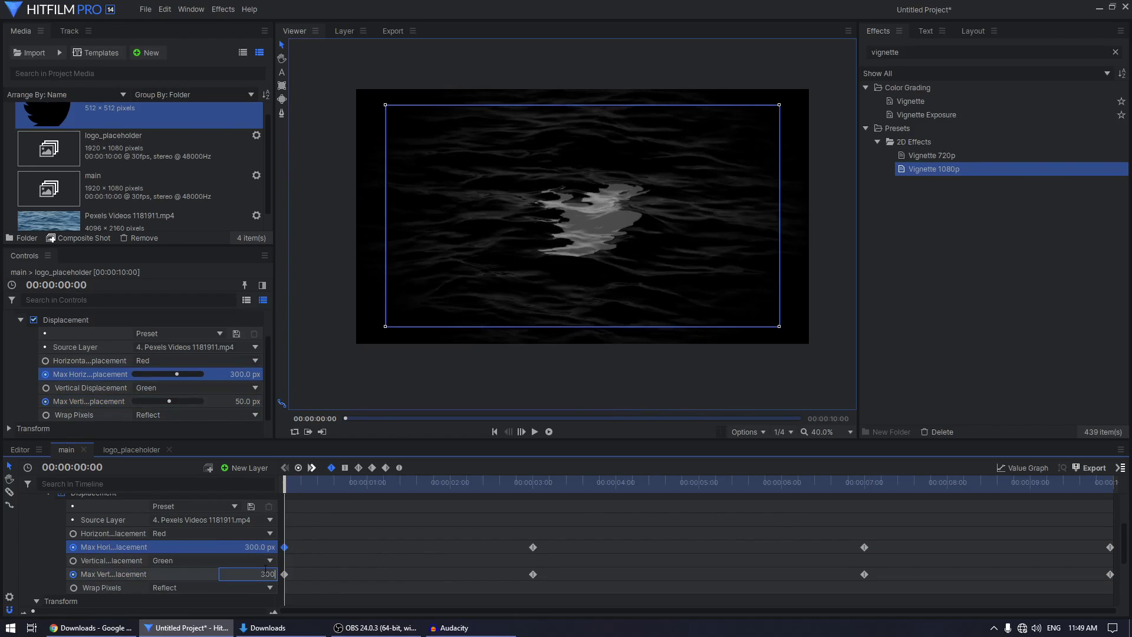
{"action": "key", "text": "Return"}
{"action": "left_click_drag", "start_coordinate": [331, 484], "coordinate": [1110, 491]}
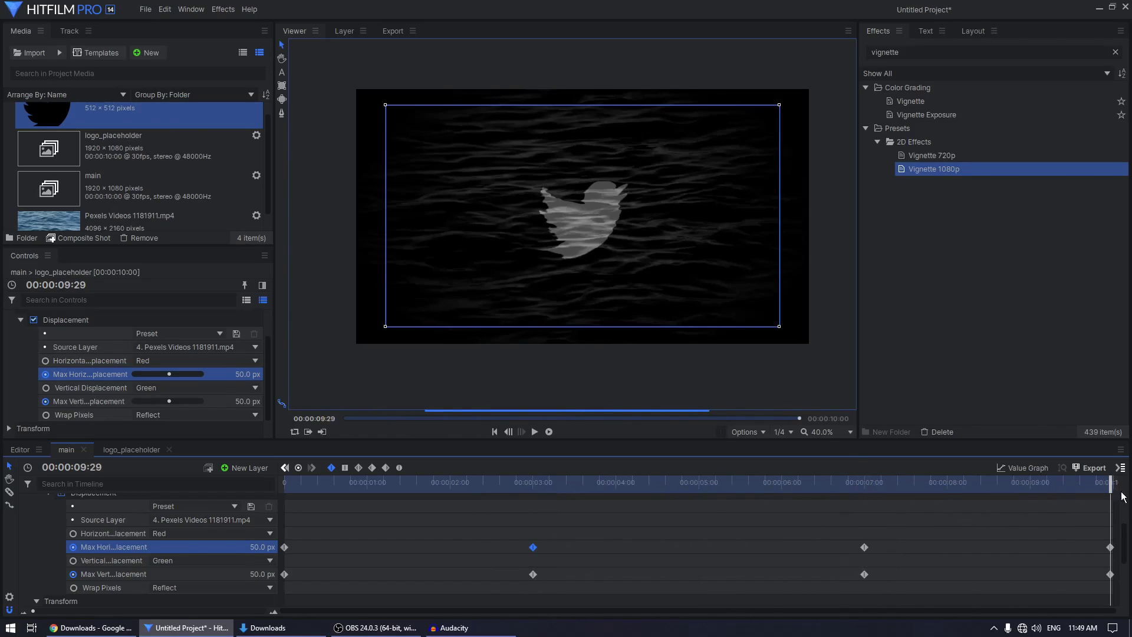
Set the final 09:29 Max Horizontal and Max Vertical Displacement keyframes to 300 px.
{"action": "left_click", "coordinate": [258, 547]}
{"action": "type", "text": "30"}
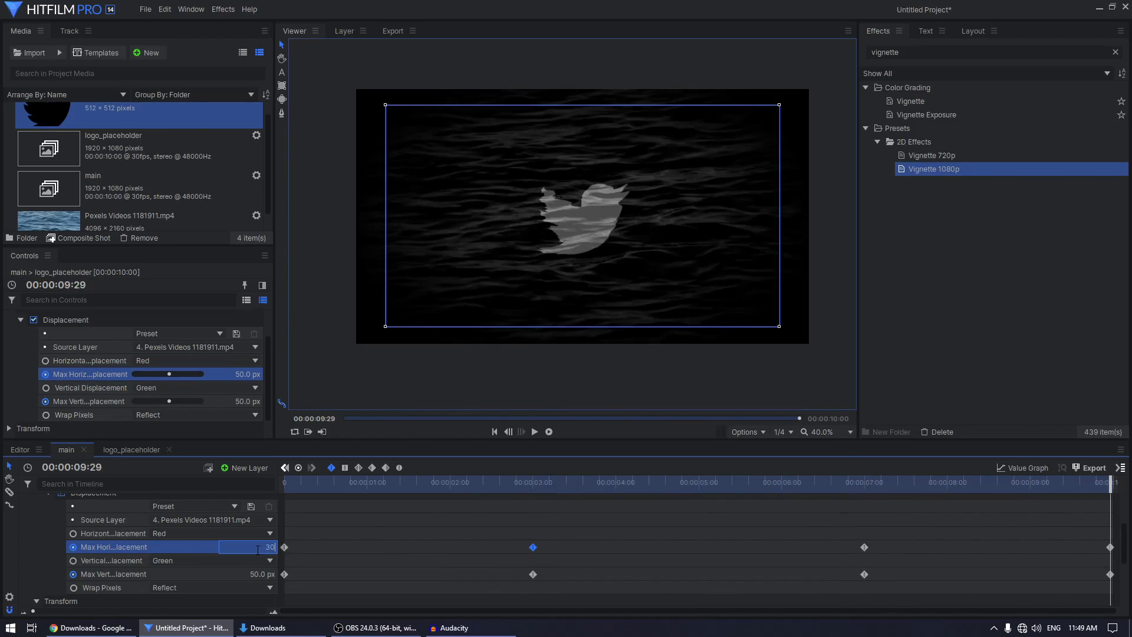
{"action": "type", "text": "0"}
{"action": "left_click", "coordinate": [261, 574]}
{"action": "type", "text": "300"}
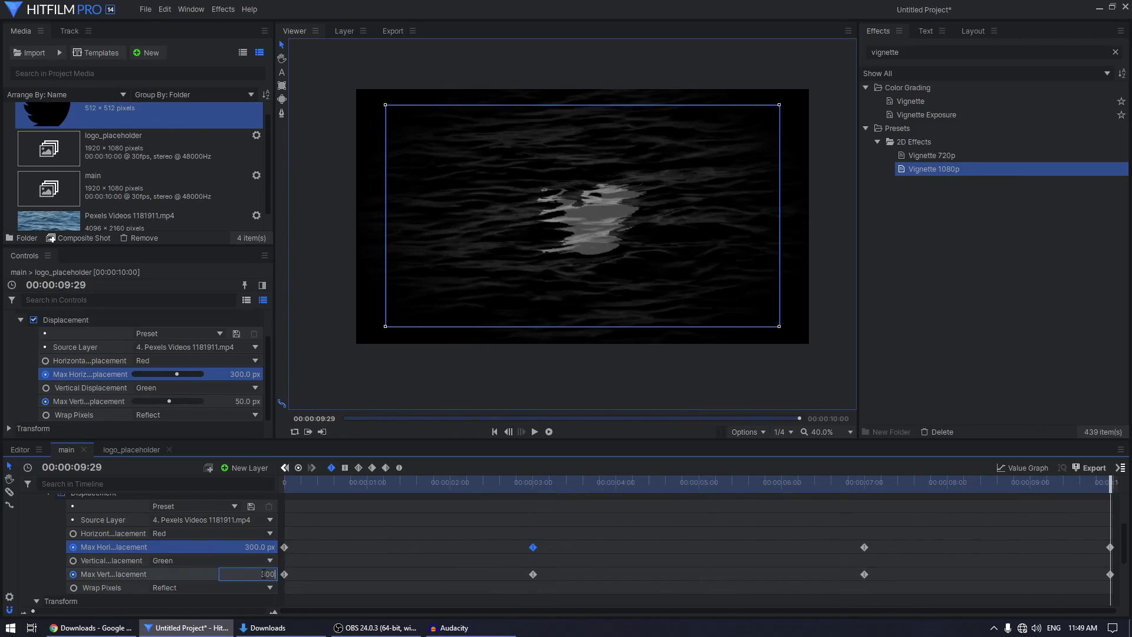
{"action": "key", "text": "Return"}
{"action": "left_click_drag", "start_coordinate": [872, 489], "coordinate": [1110, 485]}
{"action": "scroll", "coordinate": [148, 548], "scroll_direction": "up", "scroll_amount": 3}
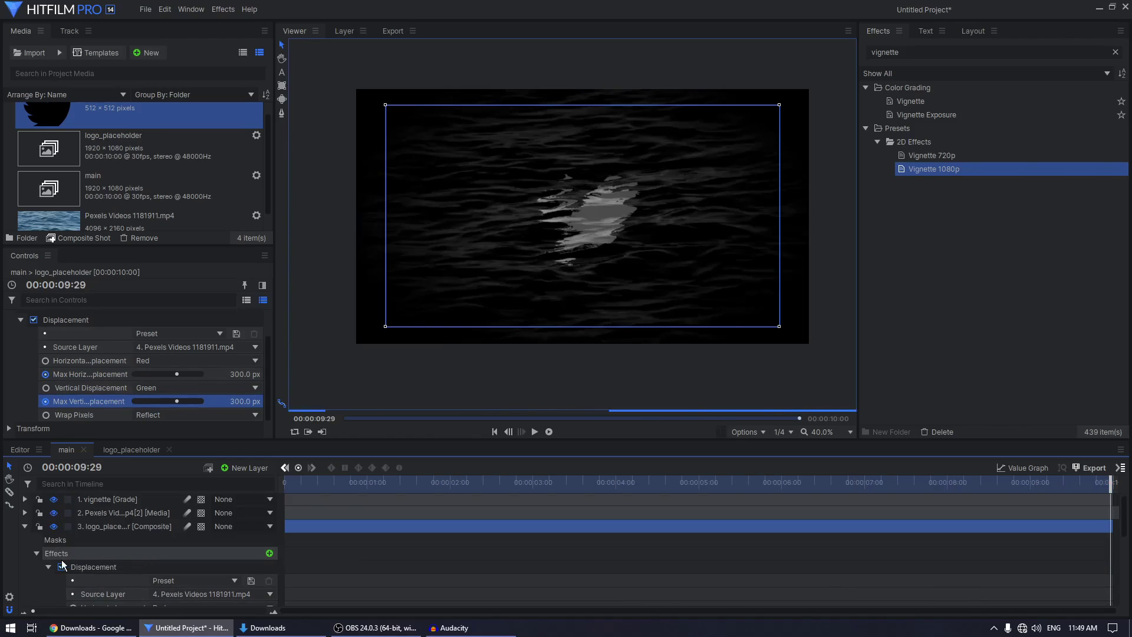
Start keyframing the logo layer's Opacity at 0% on the first frame.
{"action": "left_click", "coordinate": [48, 567]}
{"action": "scroll", "coordinate": [90, 564], "scroll_direction": "down", "scroll_amount": 1}
{"action": "left_click", "coordinate": [132, 558]}
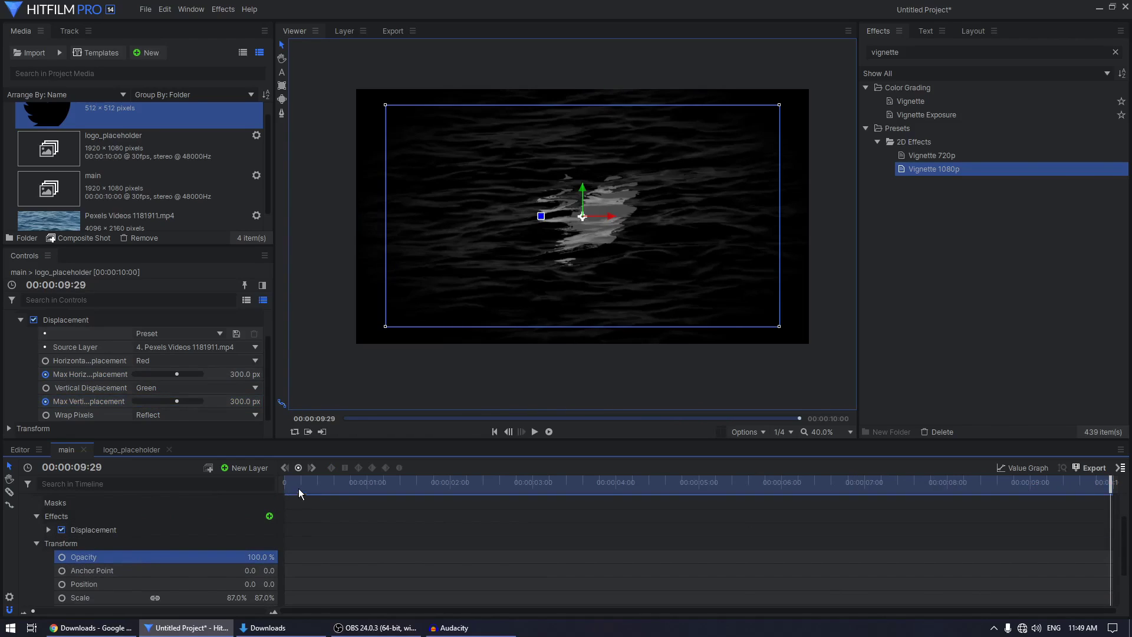
{"action": "left_click_drag", "start_coordinate": [299, 488], "coordinate": [284, 488]}
{"action": "left_click", "coordinate": [62, 557]}
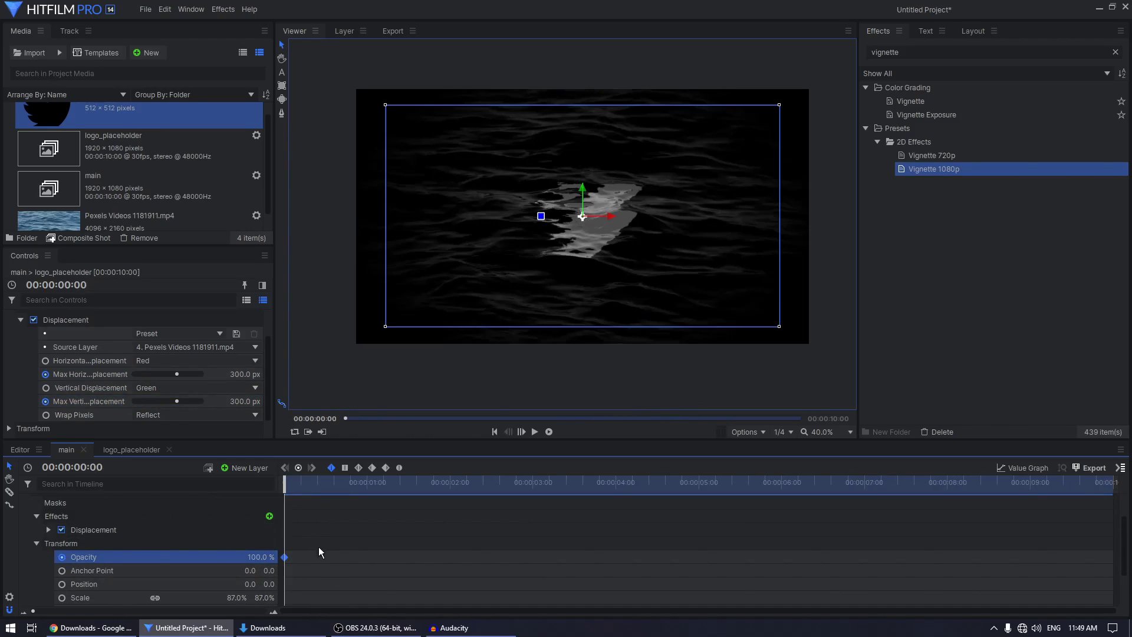
{"action": "left_click_drag", "start_coordinate": [263, 557], "coordinate": [212, 557]}
Keep Opacity at 100% from 02:00 to 08:00, fading to 0% at 09:29.
{"action": "left_click_drag", "start_coordinate": [380, 486], "coordinate": [450, 488]}
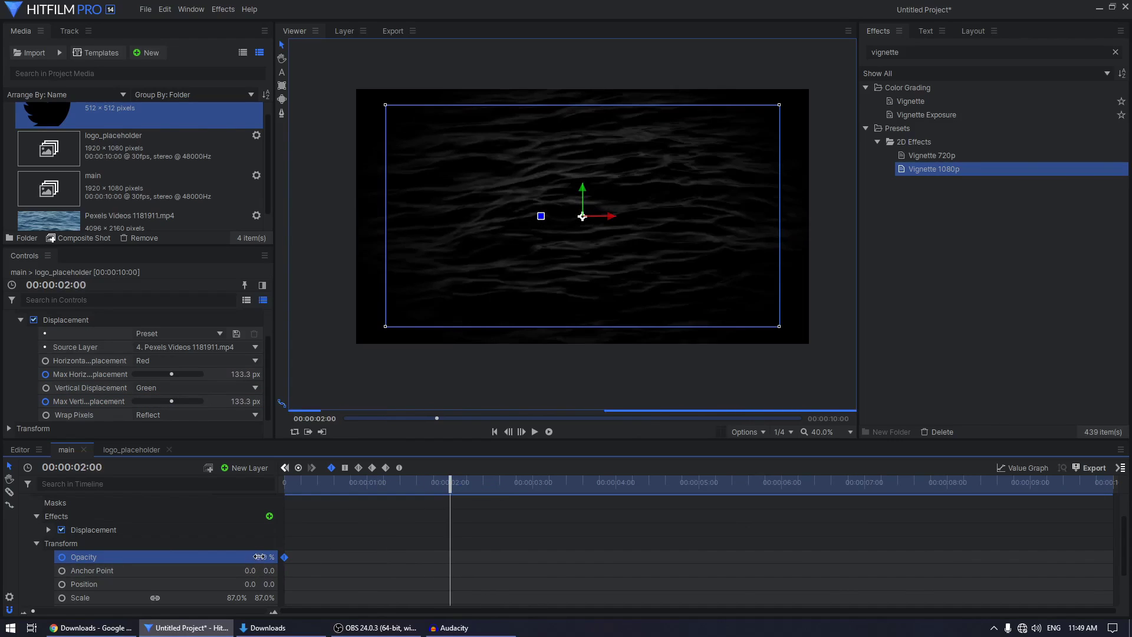
{"action": "left_click", "coordinate": [951, 482]}
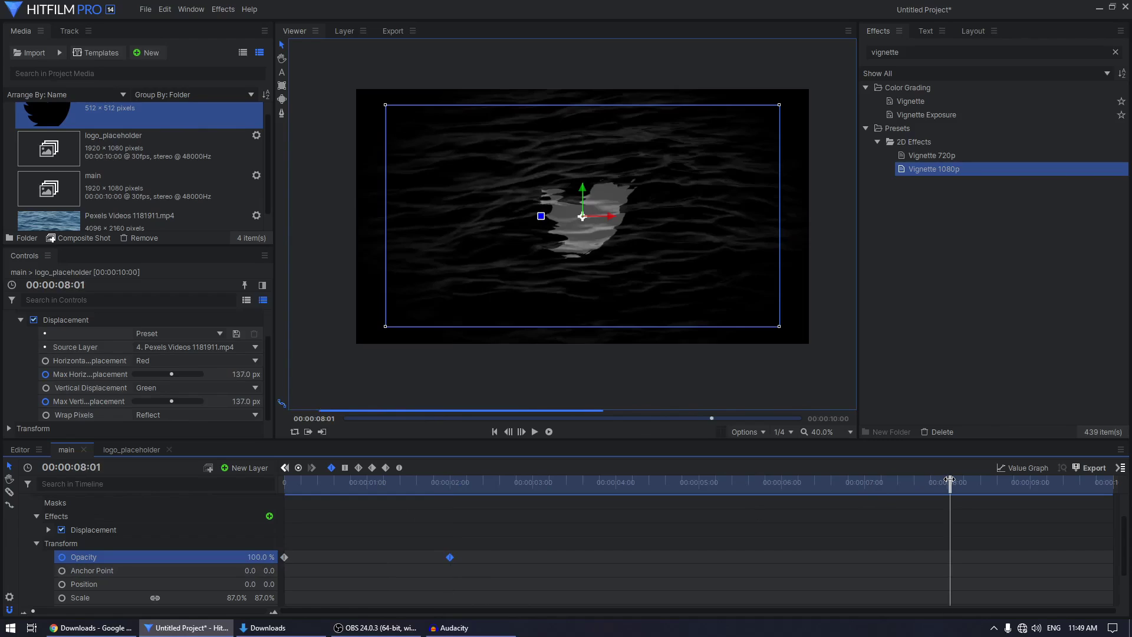
{"action": "left_click", "coordinate": [948, 481]}
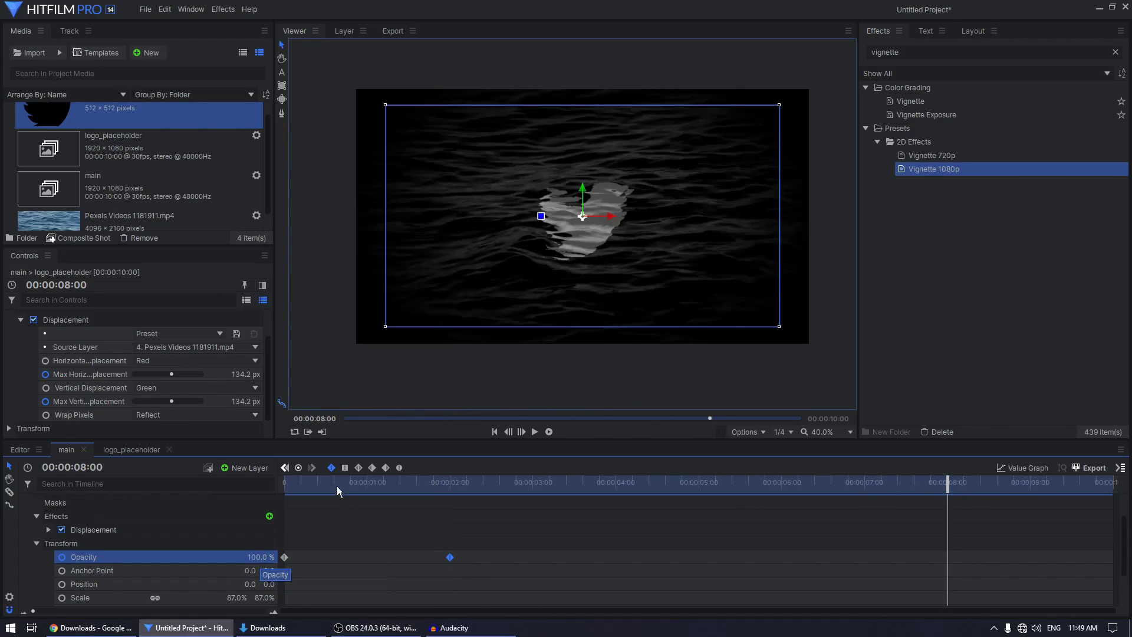
{"action": "left_click", "coordinate": [299, 468]}
{"action": "left_click_drag", "start_coordinate": [955, 487], "coordinate": [1111, 488]}
{"action": "left_click_drag", "start_coordinate": [265, 556], "coordinate": [246, 555]}
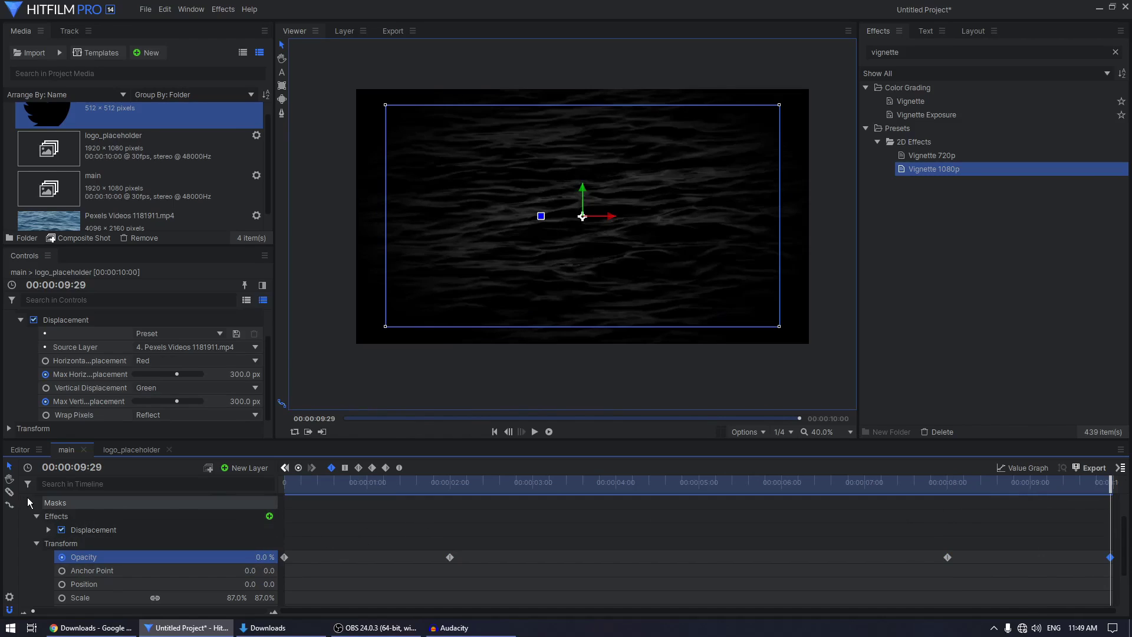
{"action": "scroll", "coordinate": [28, 502], "scroll_direction": "up", "scroll_amount": 3}
Show the logo's animated properties with U and give all its keyframes smooth interpolation.
{"action": "left_click", "coordinate": [24, 528]}
{"action": "left_click", "coordinate": [82, 556]}
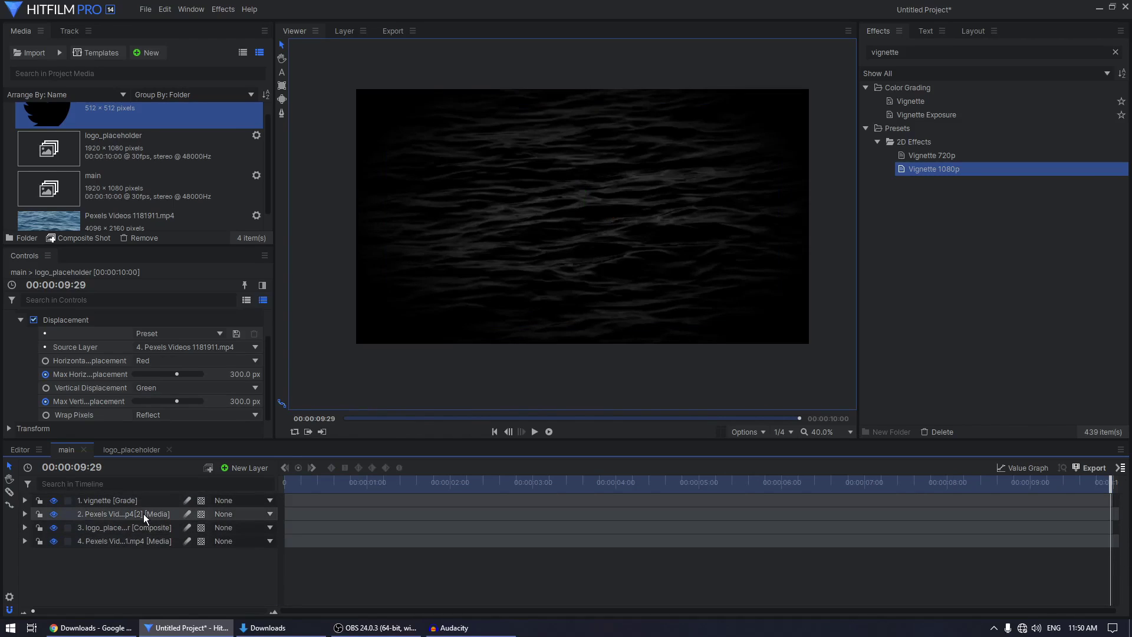
{"action": "key", "text": "u"}
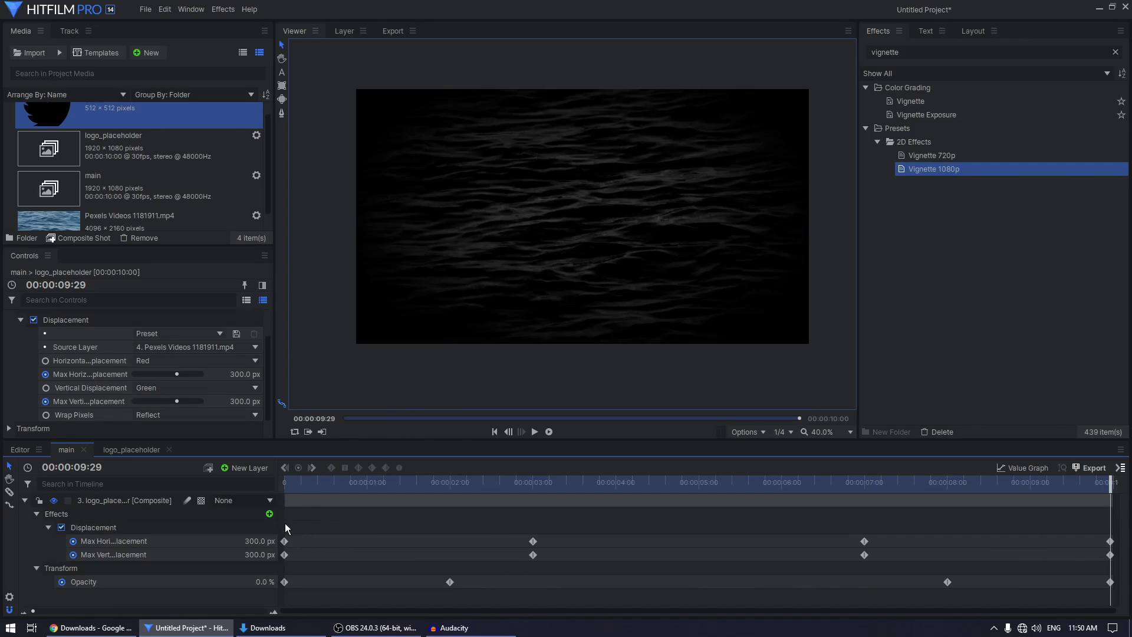
{"action": "left_click_drag", "start_coordinate": [285, 522], "coordinate": [1109, 597]}
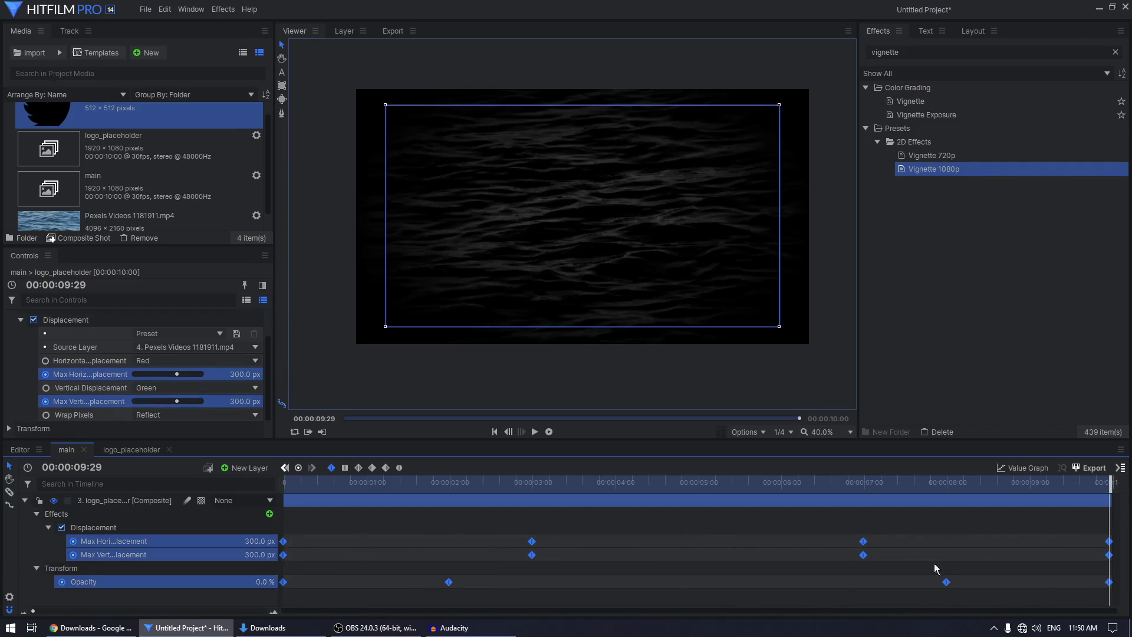
{"action": "left_click", "coordinate": [400, 469]}
Collapse the logo and both video layers and return to the timeline start.
{"action": "left_click", "coordinate": [25, 501]}
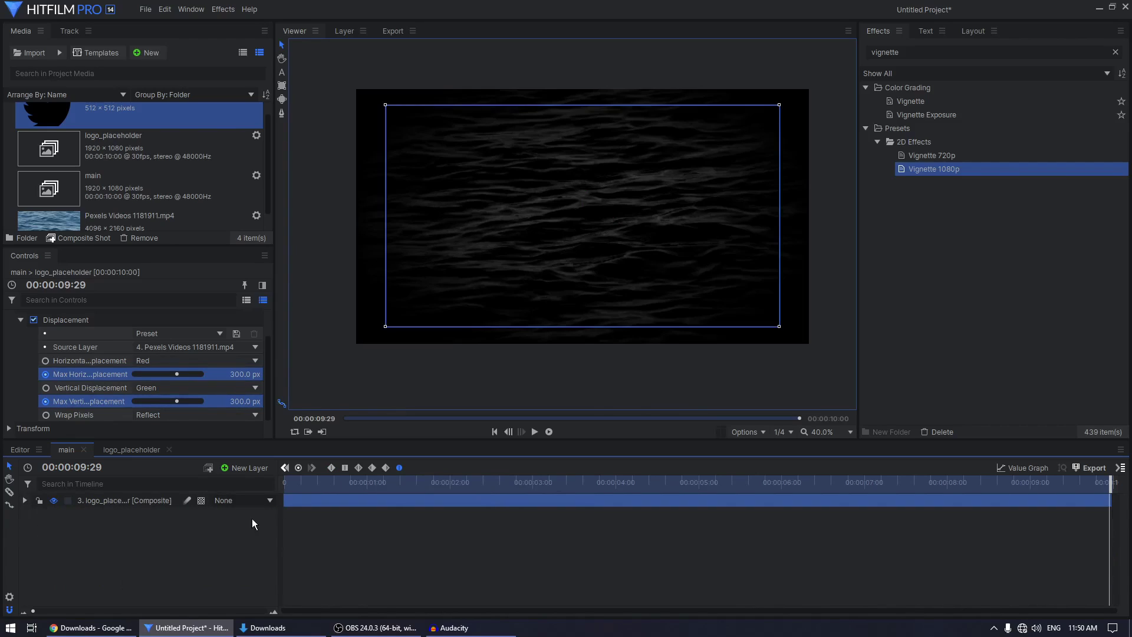
{"action": "scroll", "coordinate": [179, 556], "scroll_direction": "up", "scroll_amount": 3}
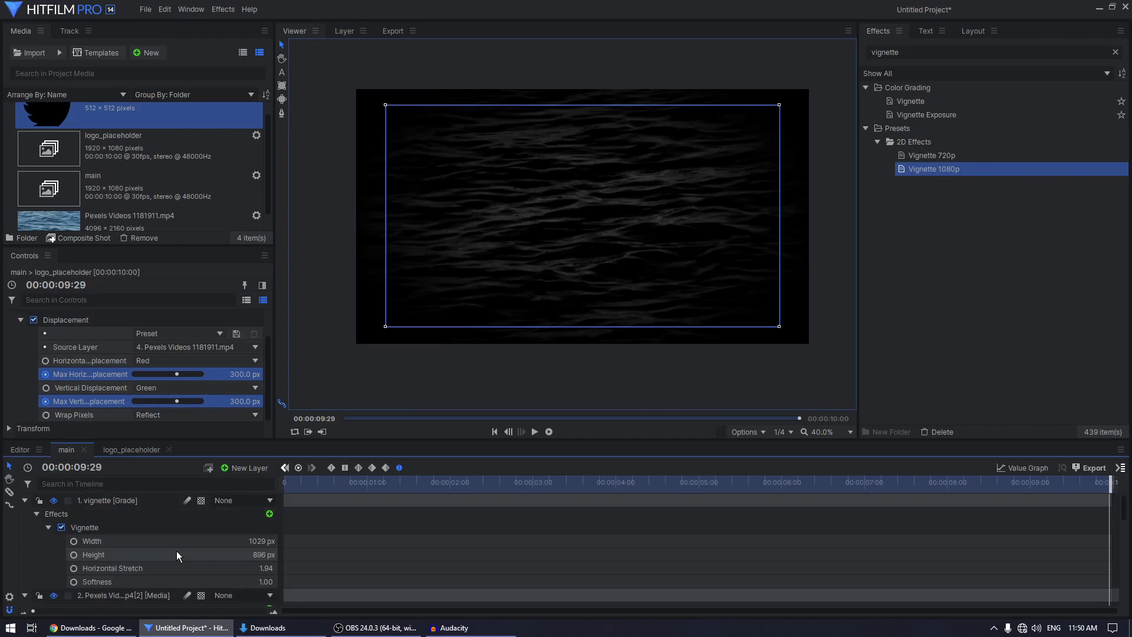
{"action": "left_click", "coordinate": [25, 513]}
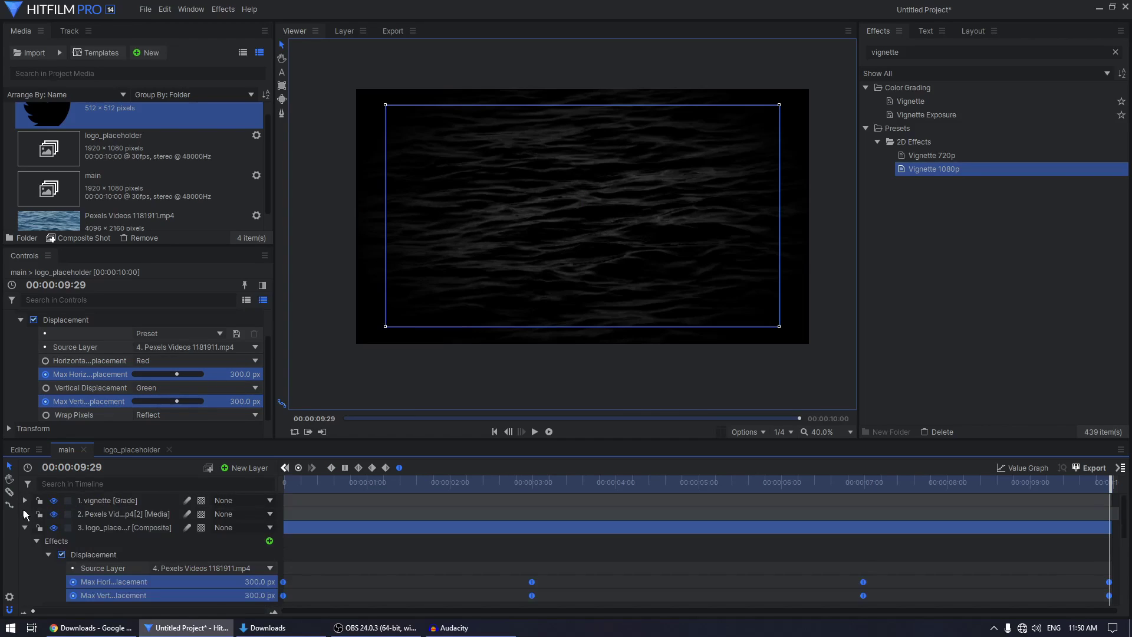
{"action": "left_click", "coordinate": [25, 541]}
{"action": "left_click", "coordinate": [101, 555]}
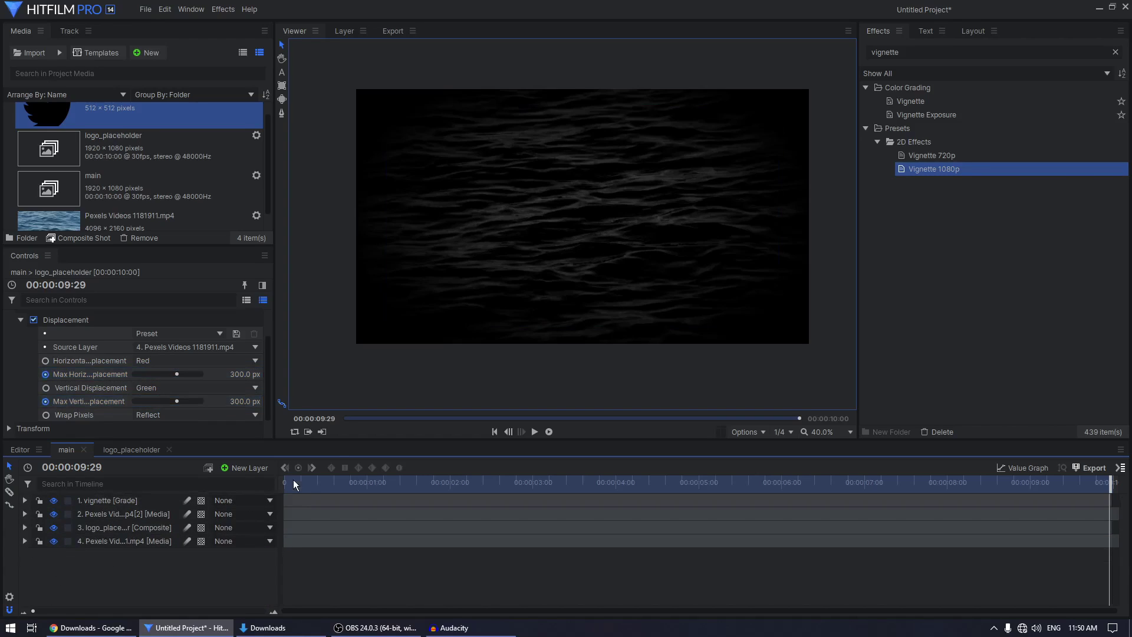
{"action": "left_click", "coordinate": [292, 480]}
{"action": "left_click", "coordinate": [533, 434]}
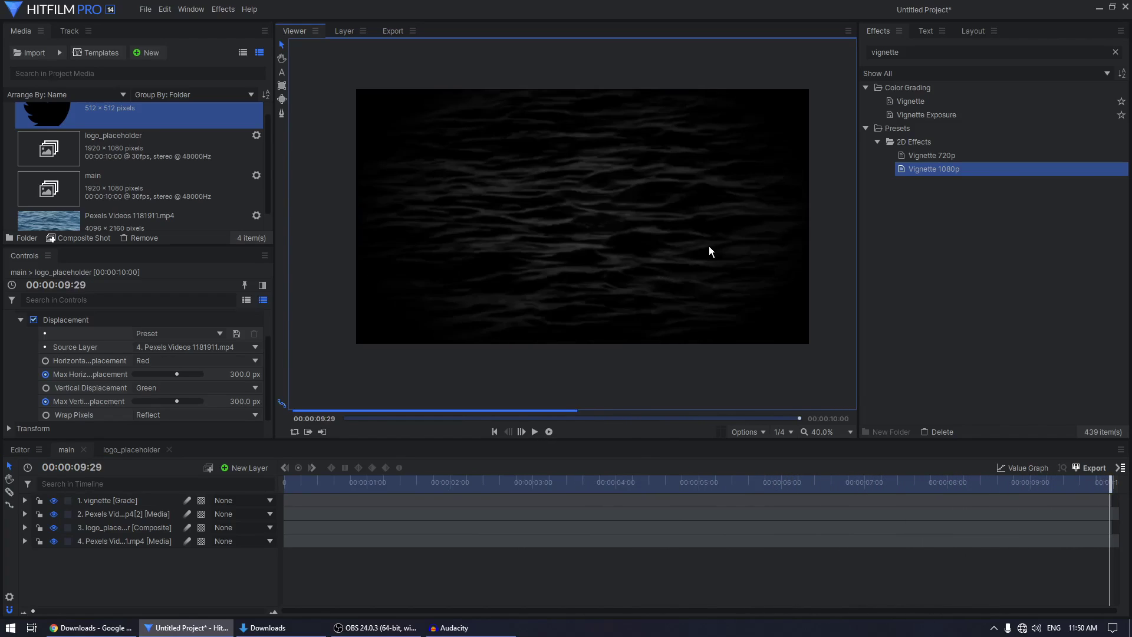
{"action": "left_click", "coordinate": [300, 485]}
{"action": "left_click", "coordinate": [534, 431]}
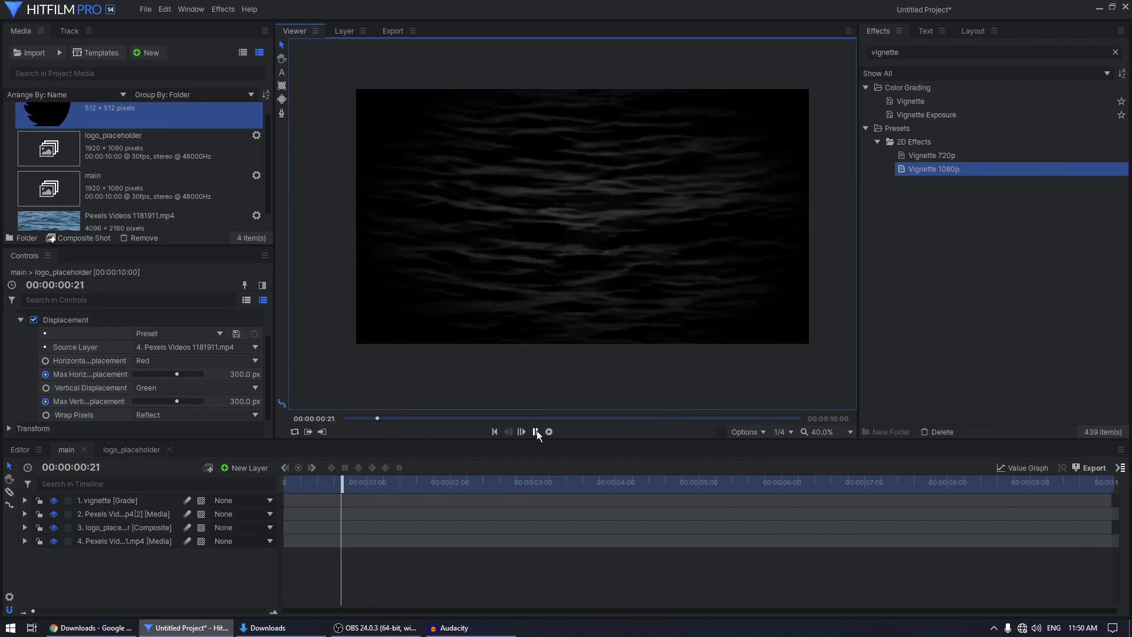
{"action": "left_click", "coordinate": [536, 431]}
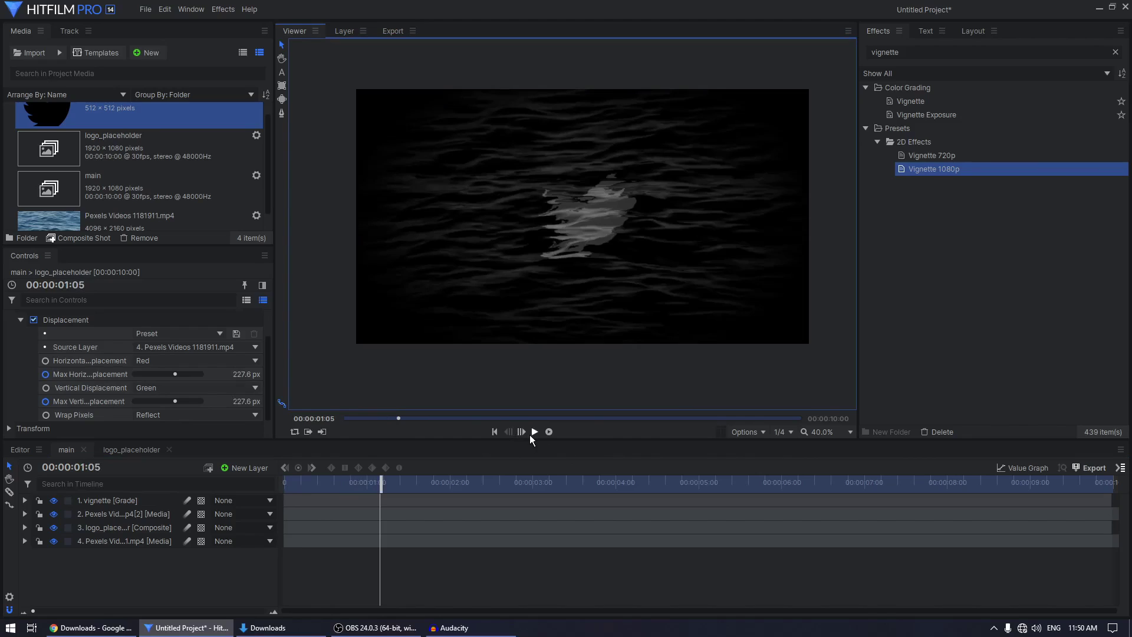
{"action": "left_click", "coordinate": [530, 434]}
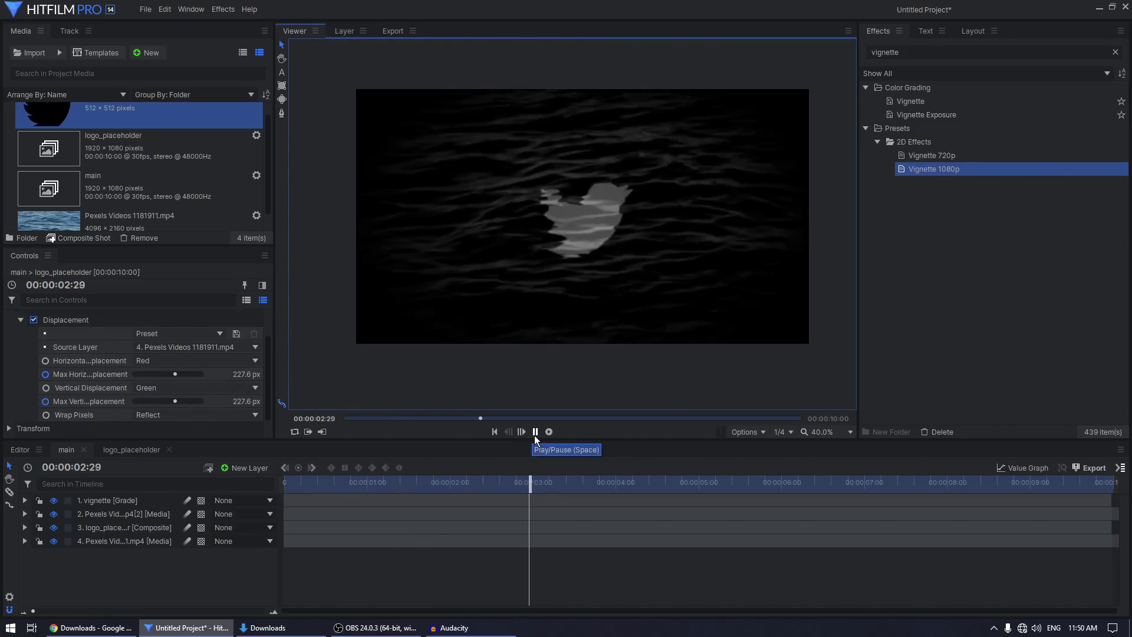
{"action": "left_click", "coordinate": [535, 433]}
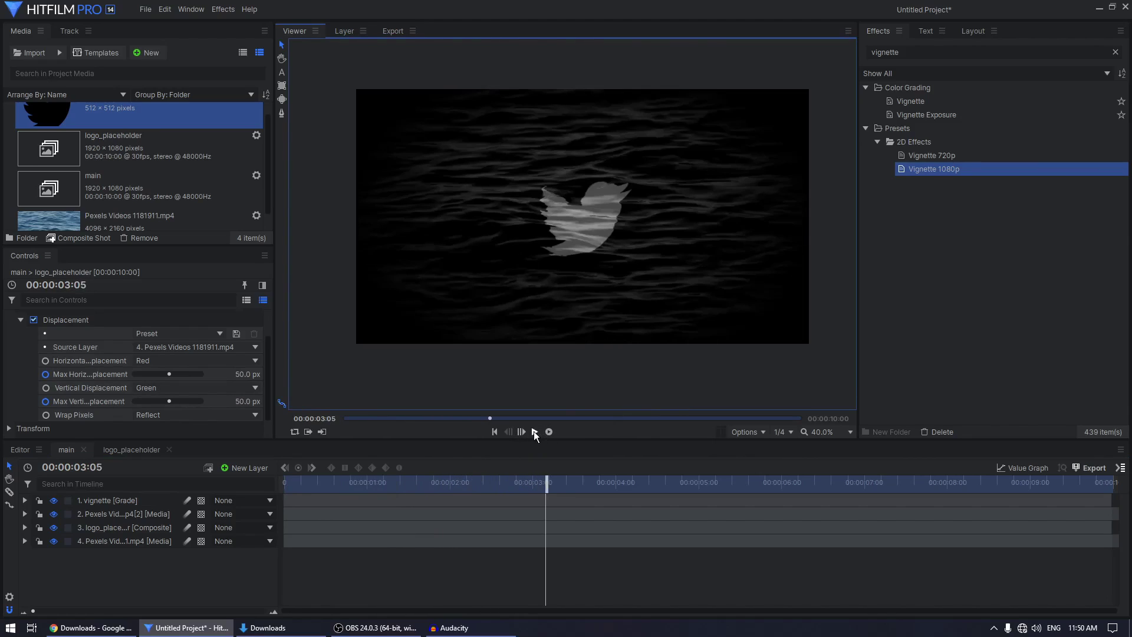
{"action": "left_click", "coordinate": [535, 432]}
{"action": "left_click", "coordinate": [535, 432]}
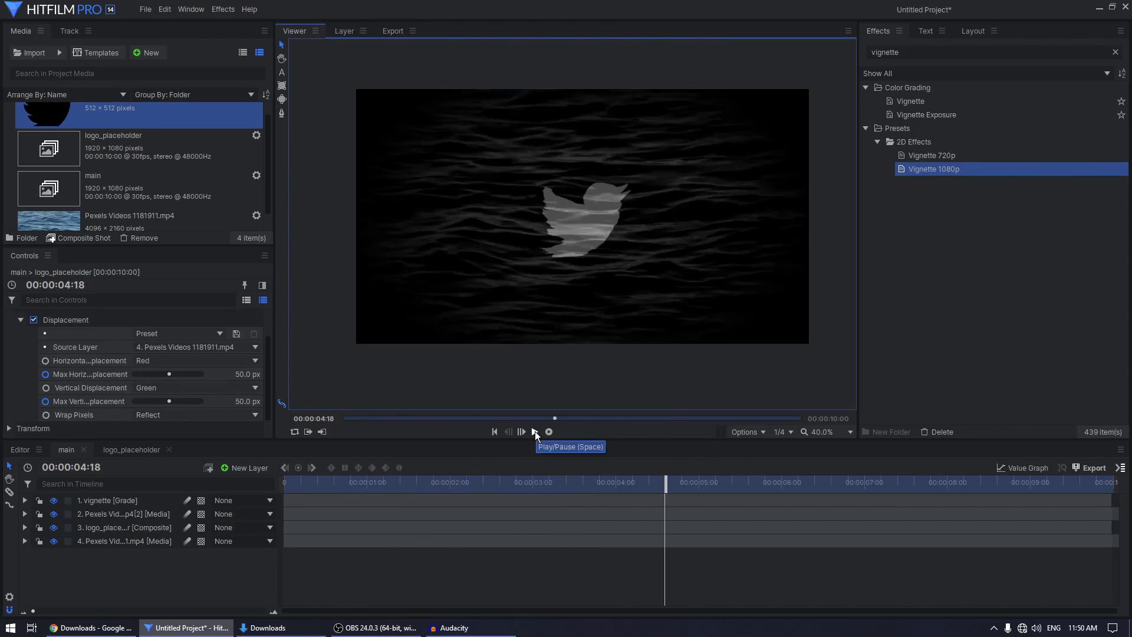
{"action": "left_click", "coordinate": [536, 431]}
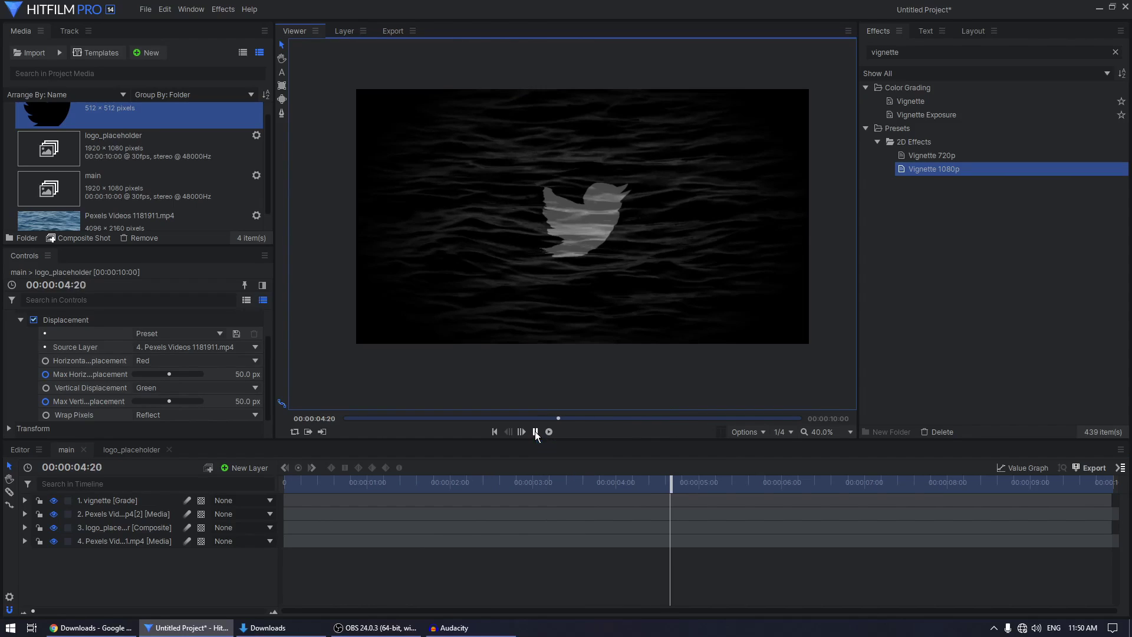
{"action": "key", "text": "space"}
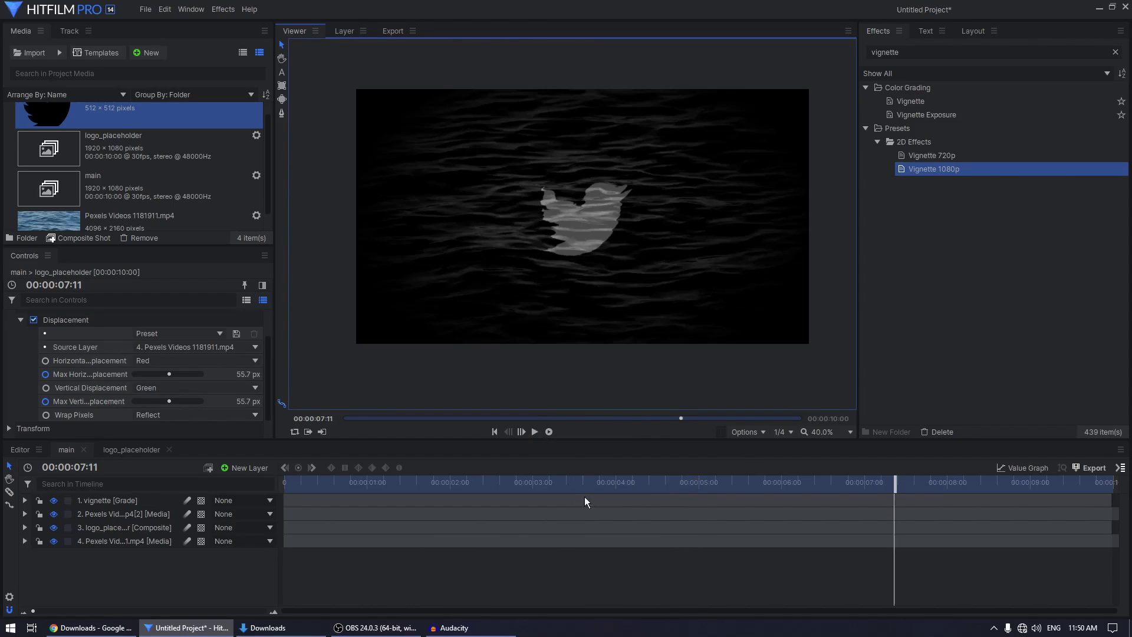
{"action": "left_click", "coordinate": [494, 432]}
{"action": "left_click", "coordinate": [535, 432]}
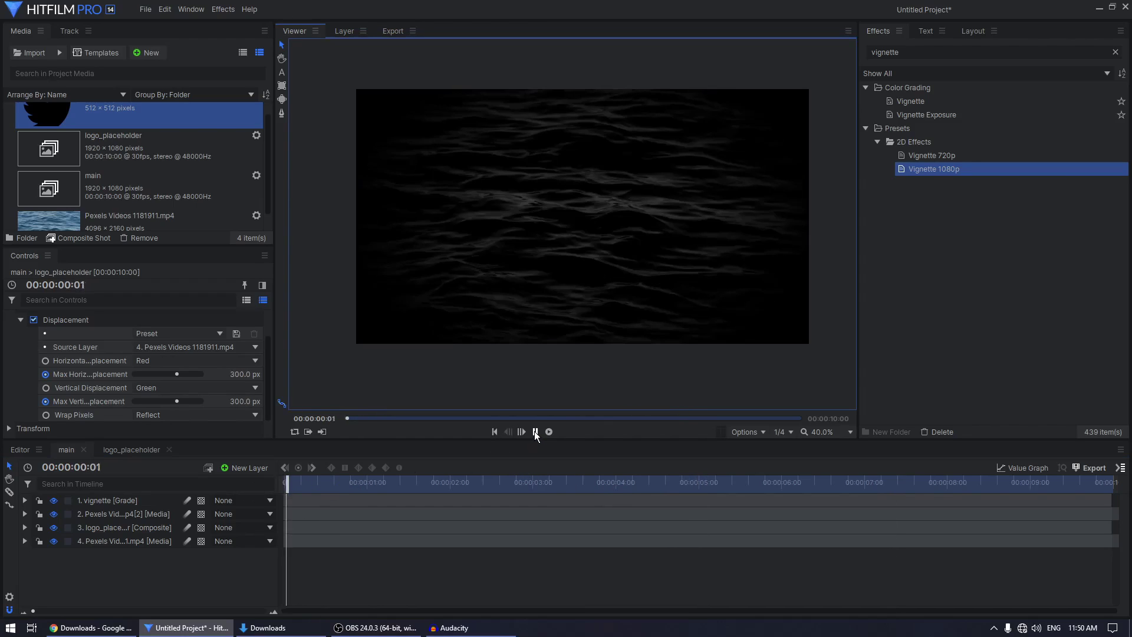